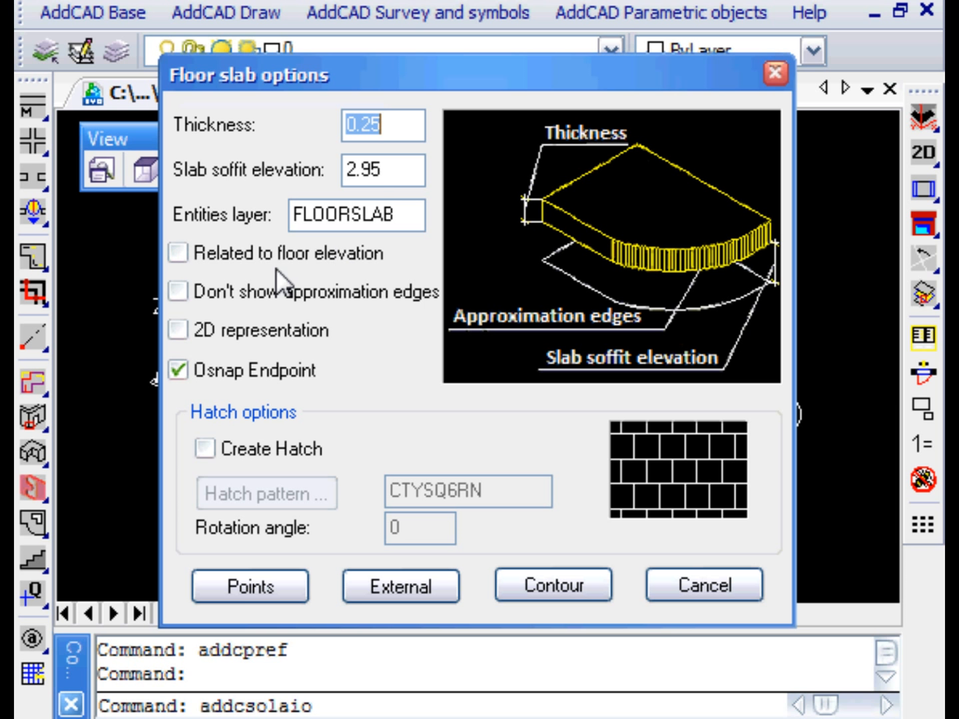
Create a floor slab from the building's external perimeter and add a hole using the closed circle as its contour
left_click(393, 589)
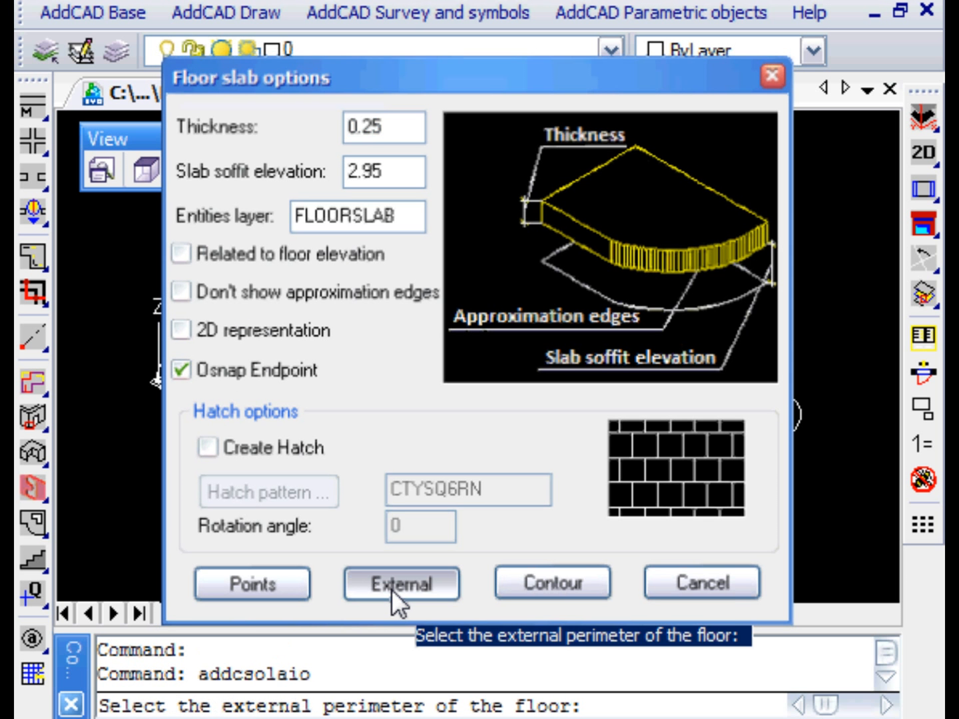
left_click(536, 531)
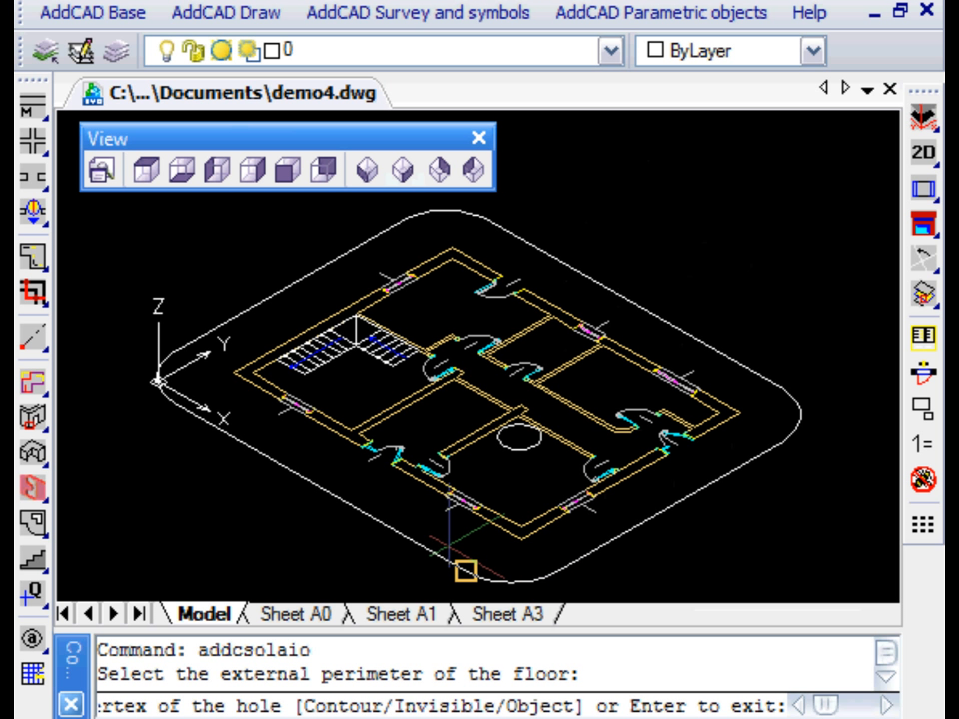
right_click(393, 512)
left_click(475, 635)
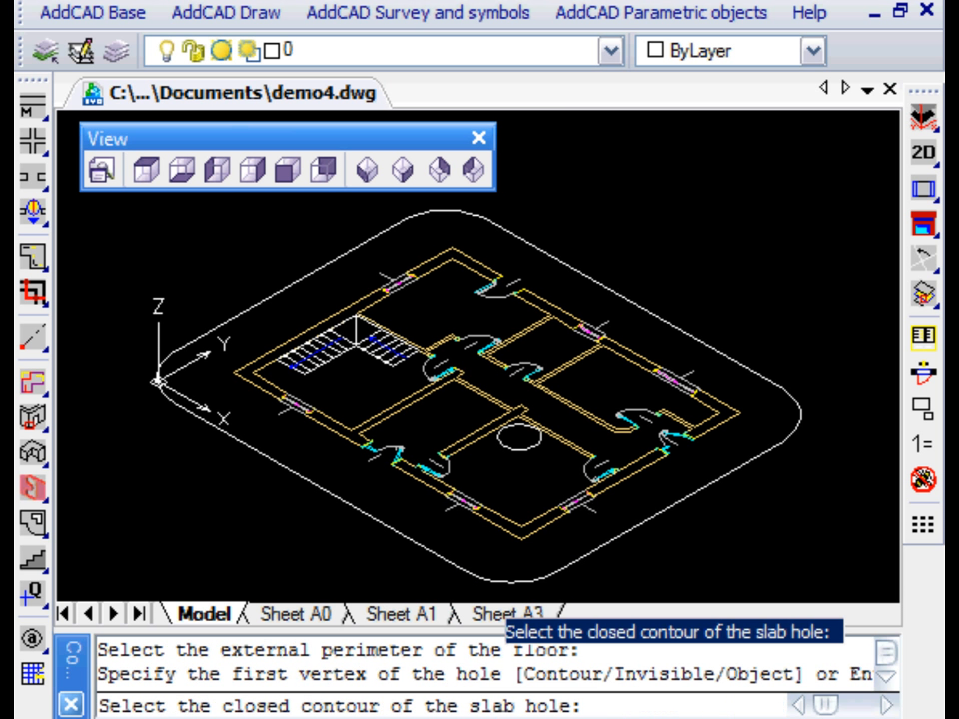
left_click(524, 450)
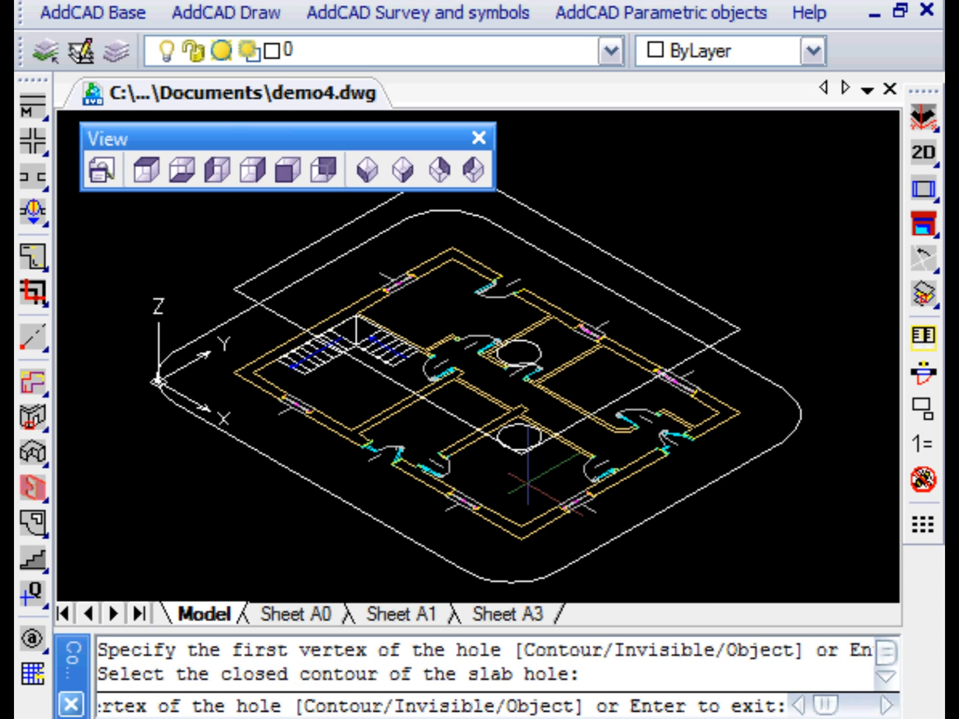
Define the slab's stairwell opening from the stair object and finish the floor slab
right_click(527, 482)
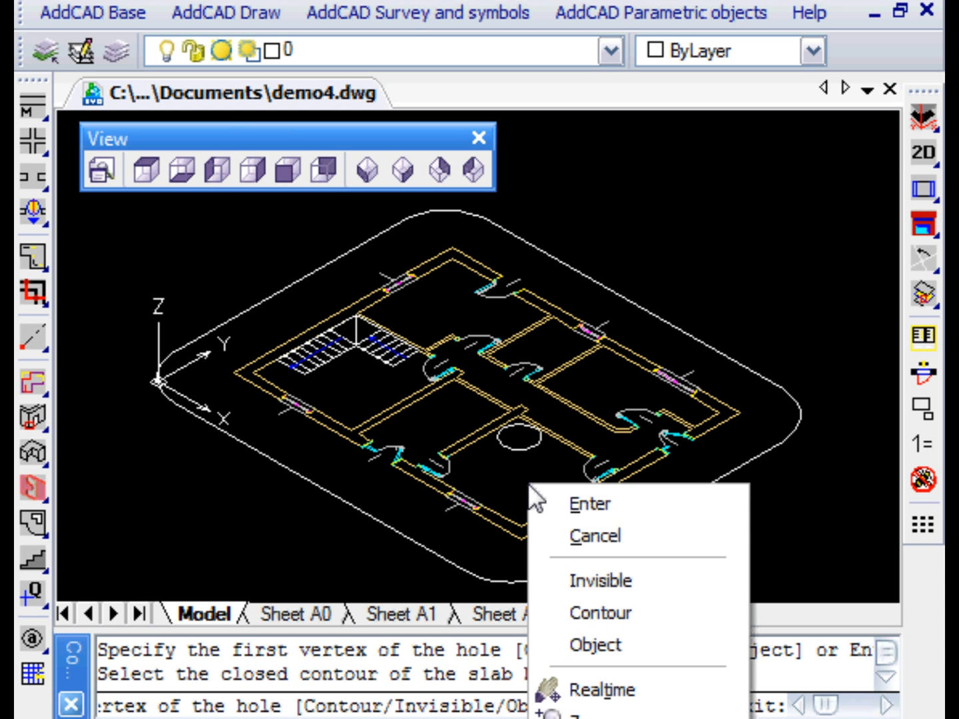
left_click(594, 644)
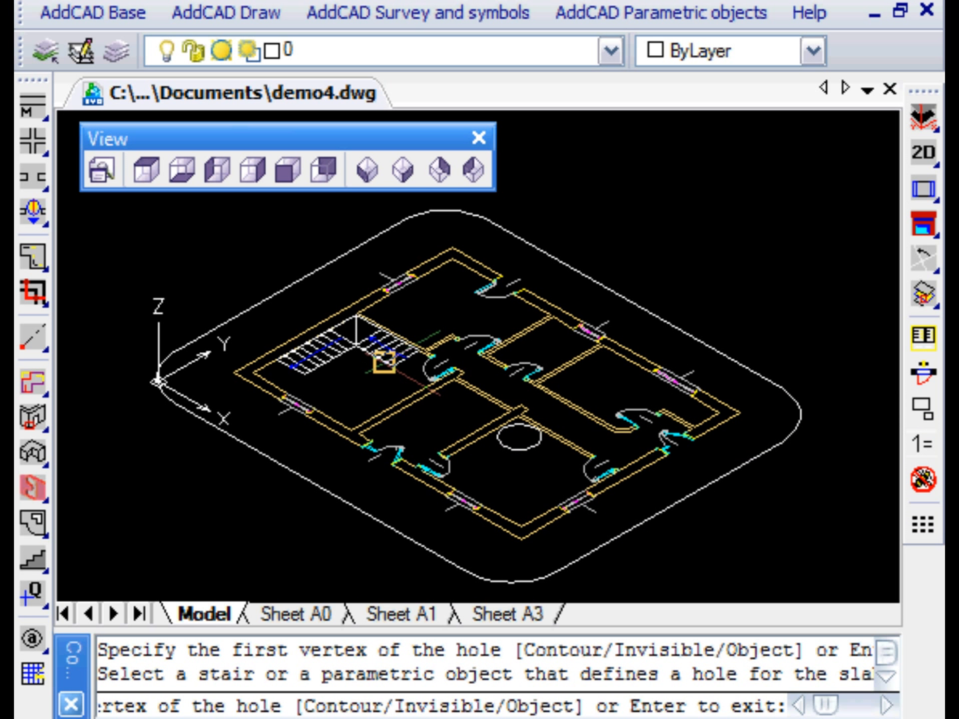
right_click(376, 393)
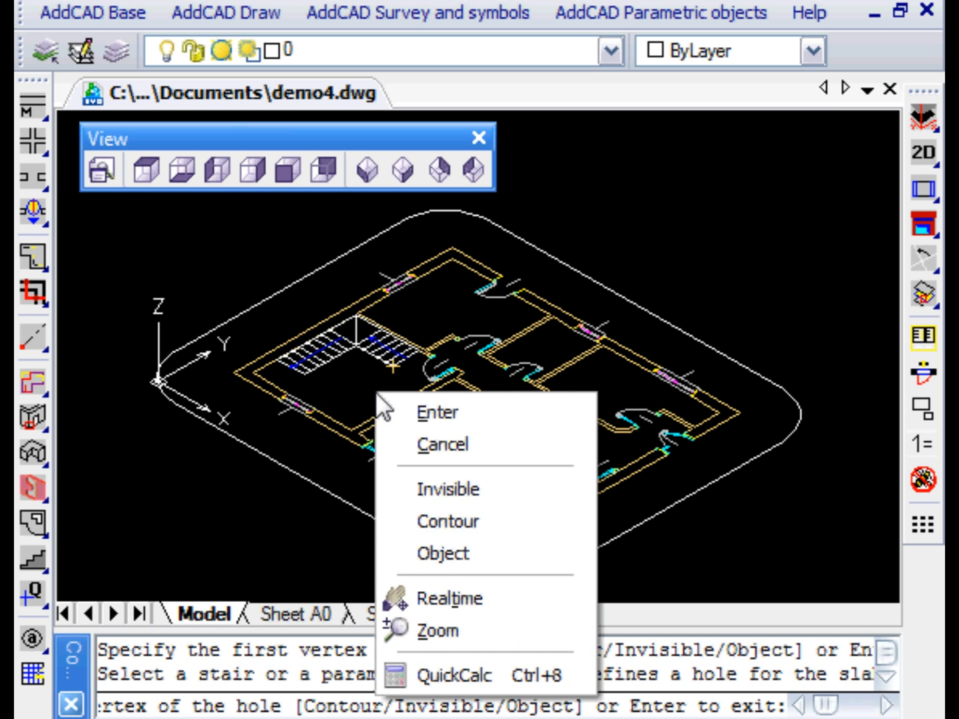
left_click(420, 413)
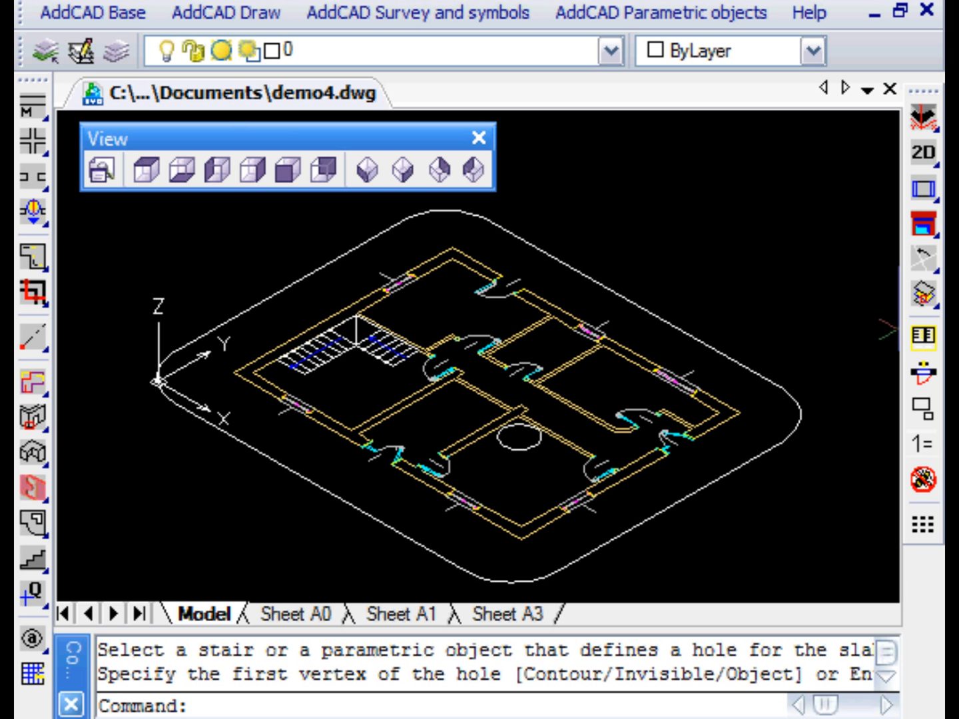
Display both the 2D and 3D representations of the model and preview it with hidden lines removed
left_click_drag(929, 160, 879, 216)
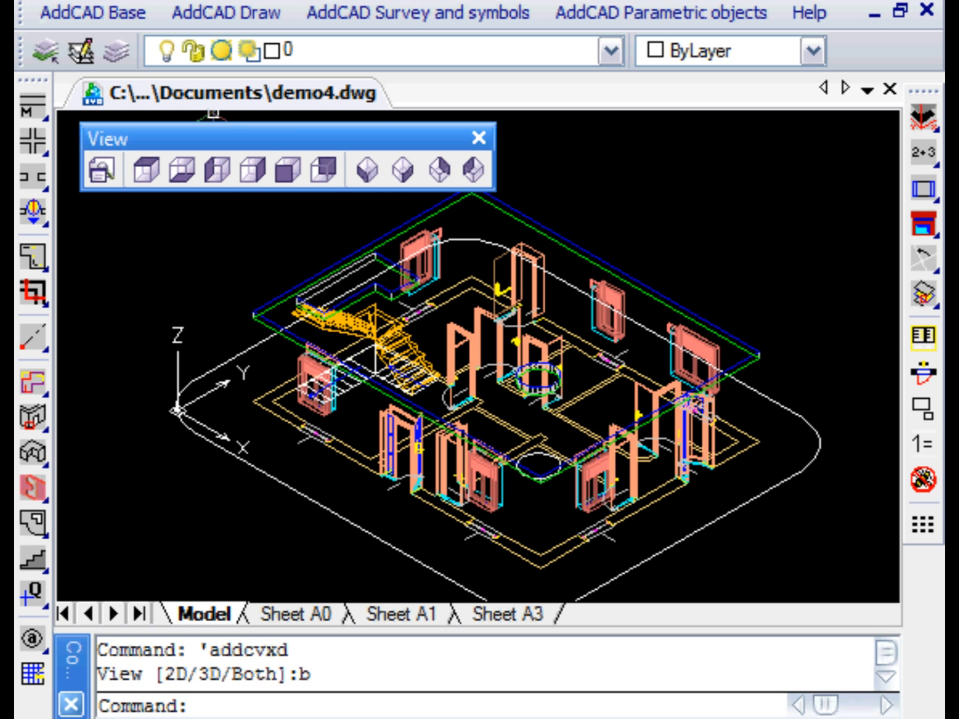
left_click(182, 0)
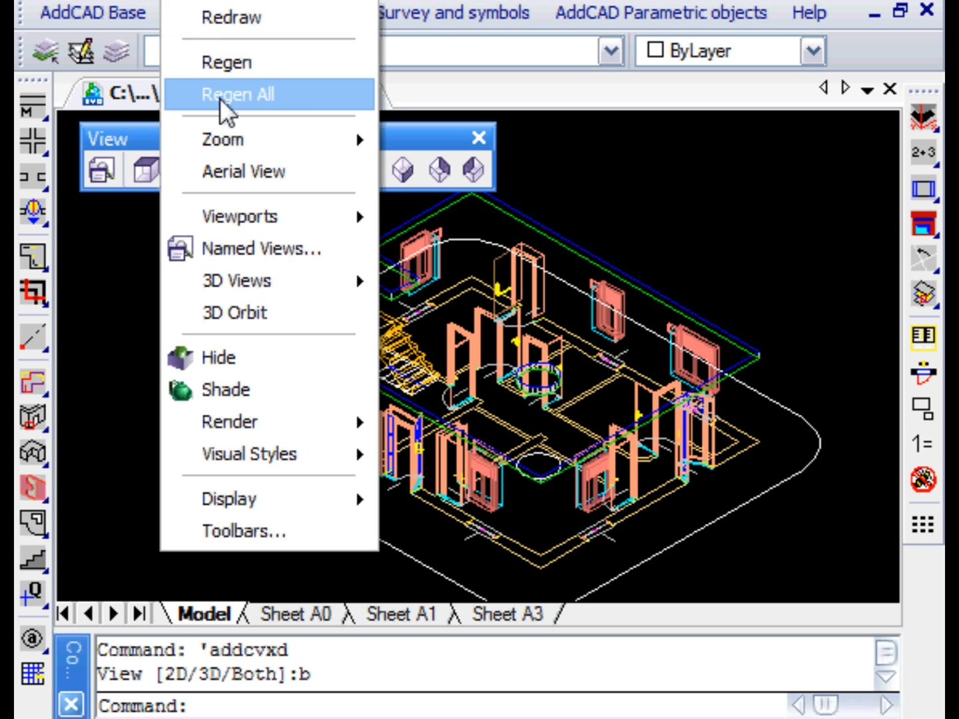
left_click(259, 368)
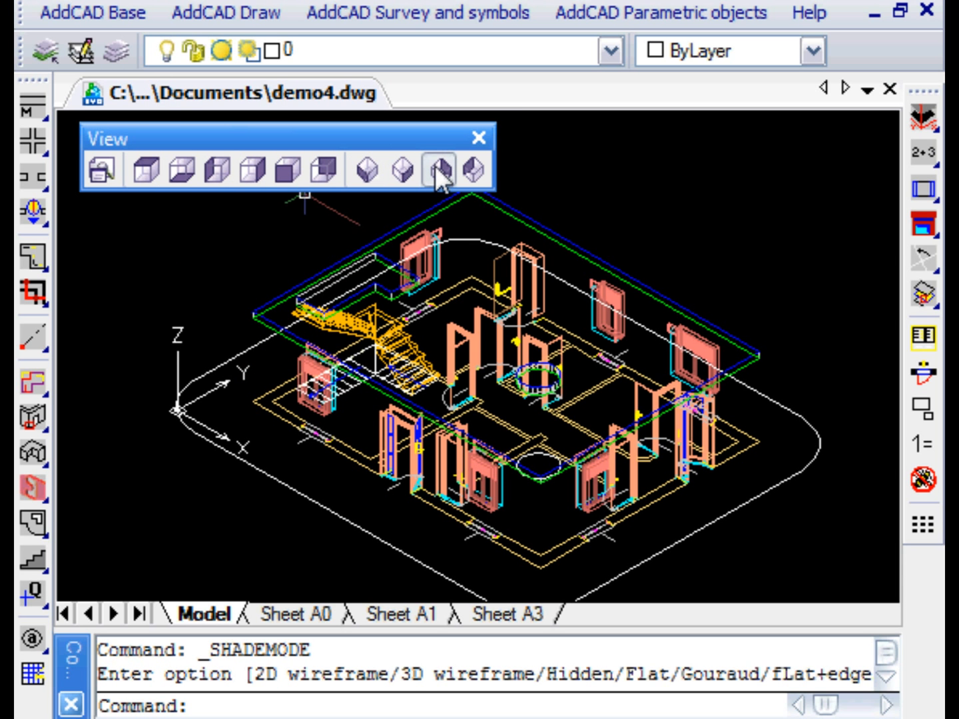
Modify the parametric stair to 3.2 between floors, with 5 lower-flight risers and 9 upper-flight risers
left_click(438, 170)
scroll(566, 260, "up", 5)
middle_click_drag(577, 268, 580, 421)
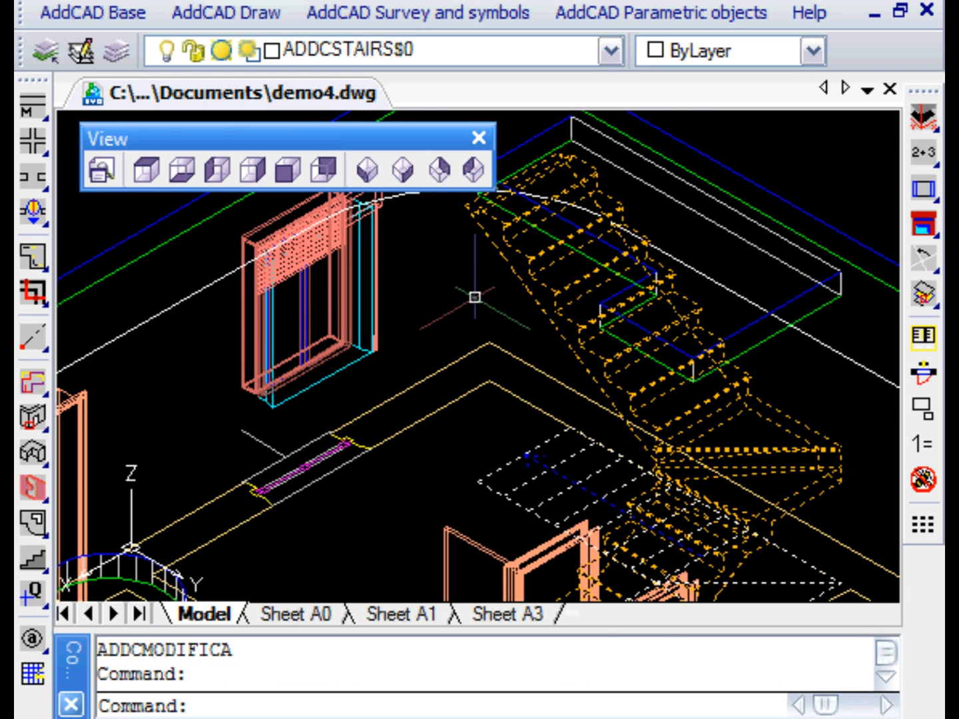
right_click(474, 298)
left_click(553, 170)
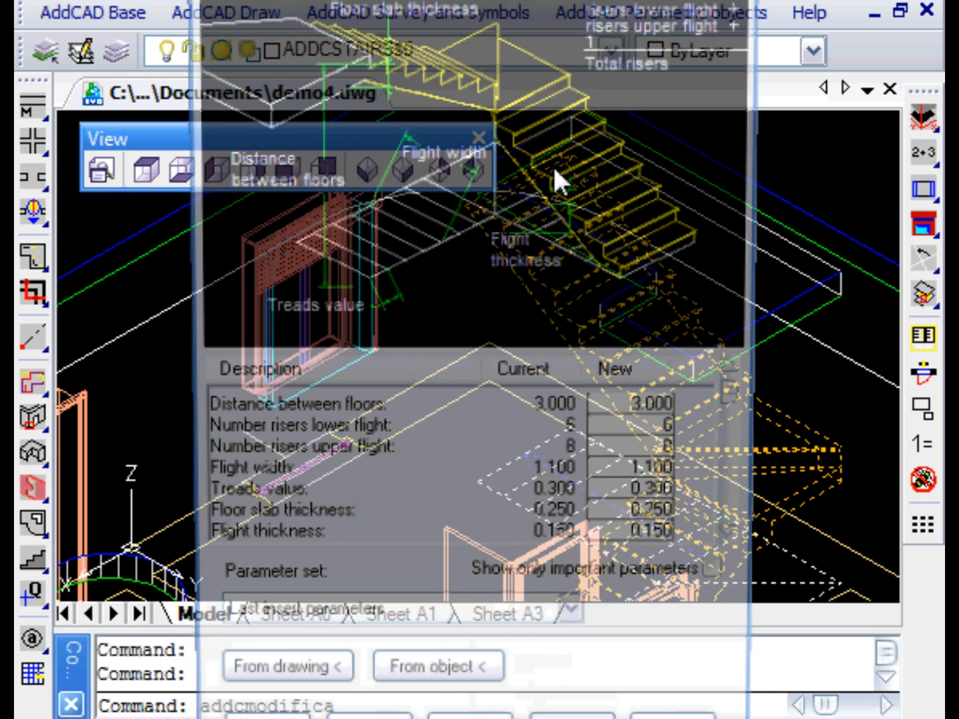
left_click_drag(657, 410, 694, 410)
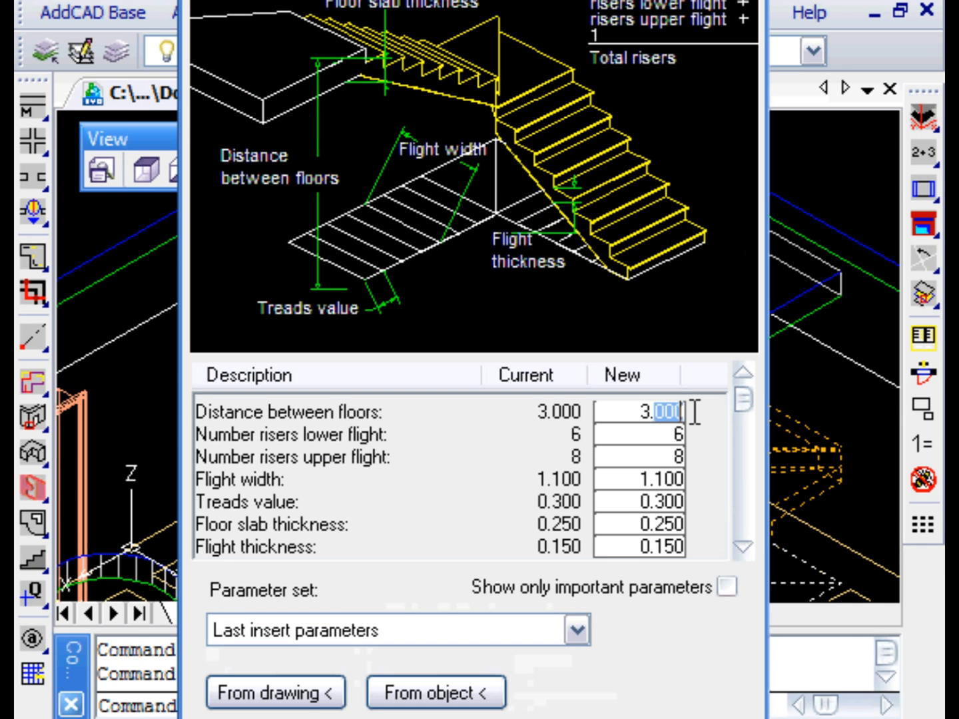
type("2")
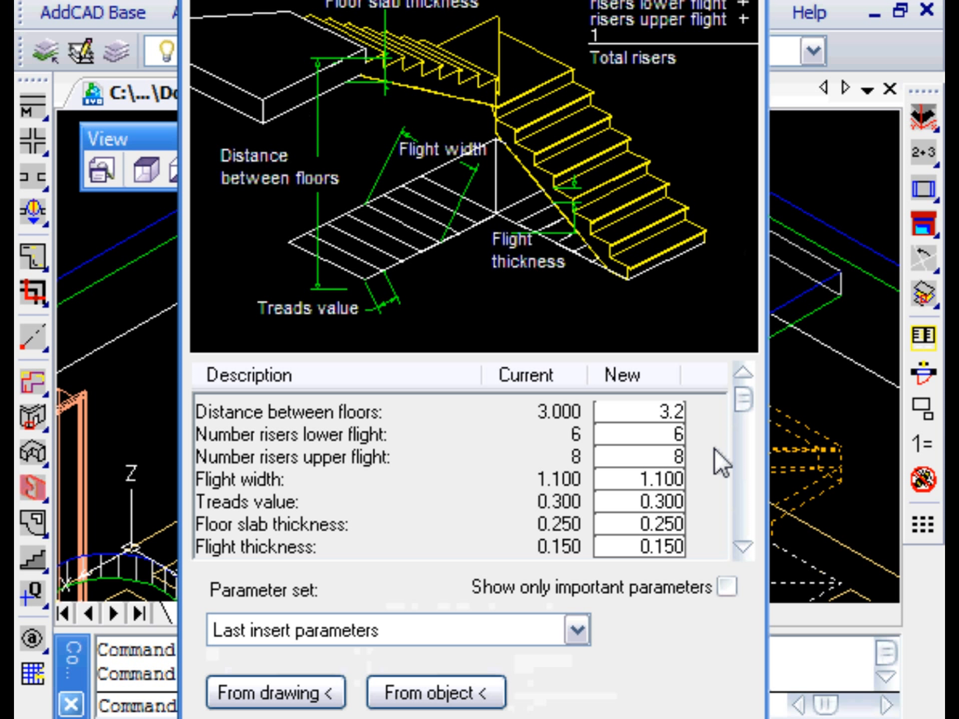
left_click_drag(666, 436, 698, 433)
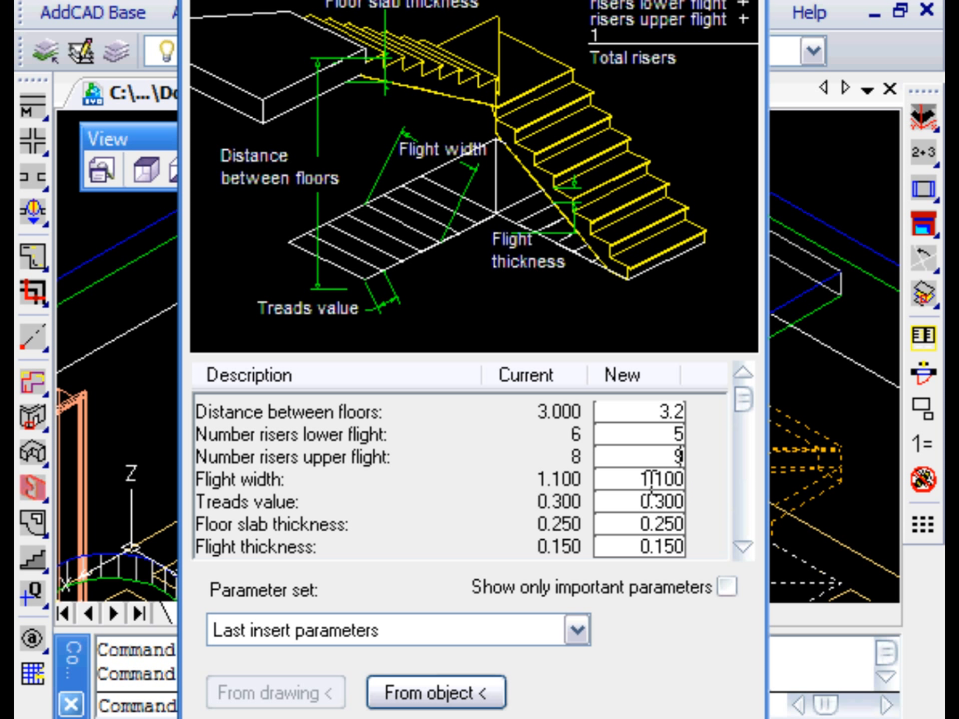
key("Return")
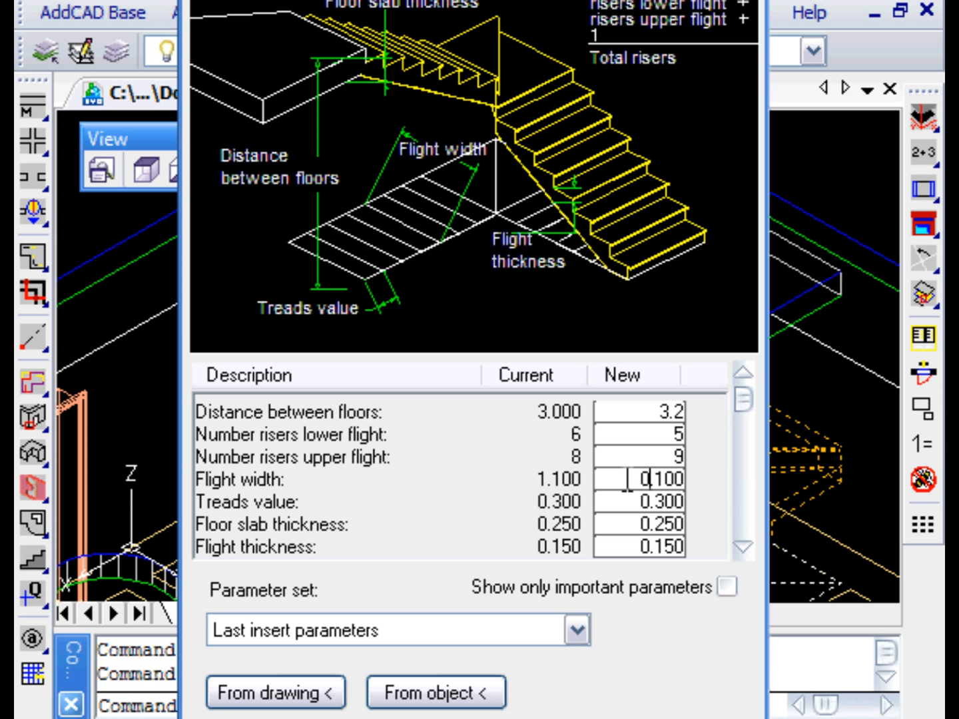
Set the stair's flight width to 0.9, edit its headroom height and apply the modified parameters
left_click_drag(657, 479, 692, 479)
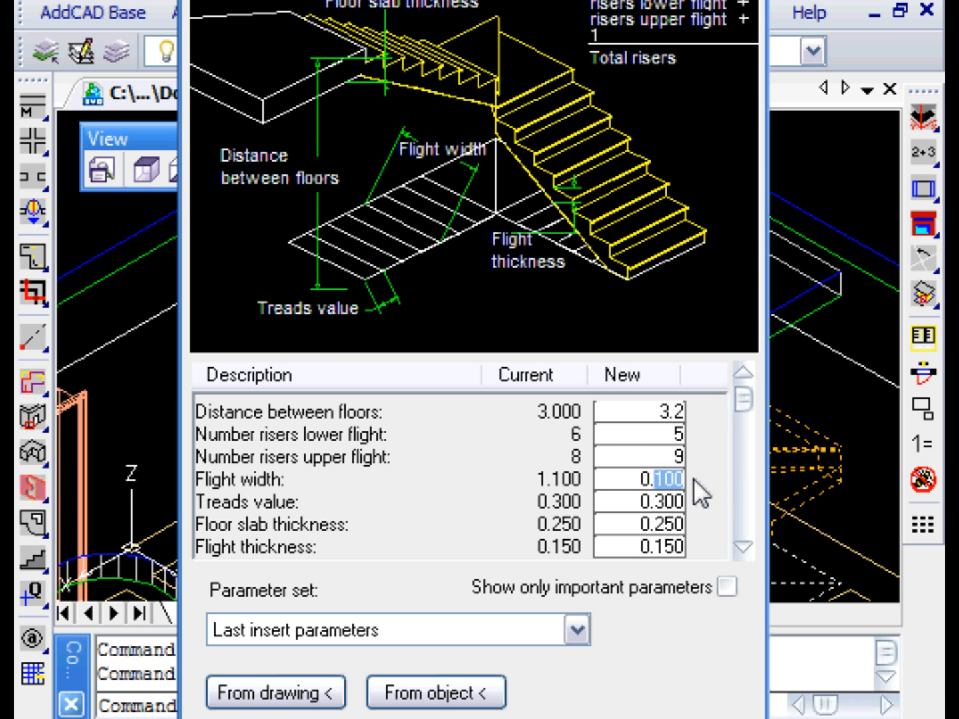
type("9")
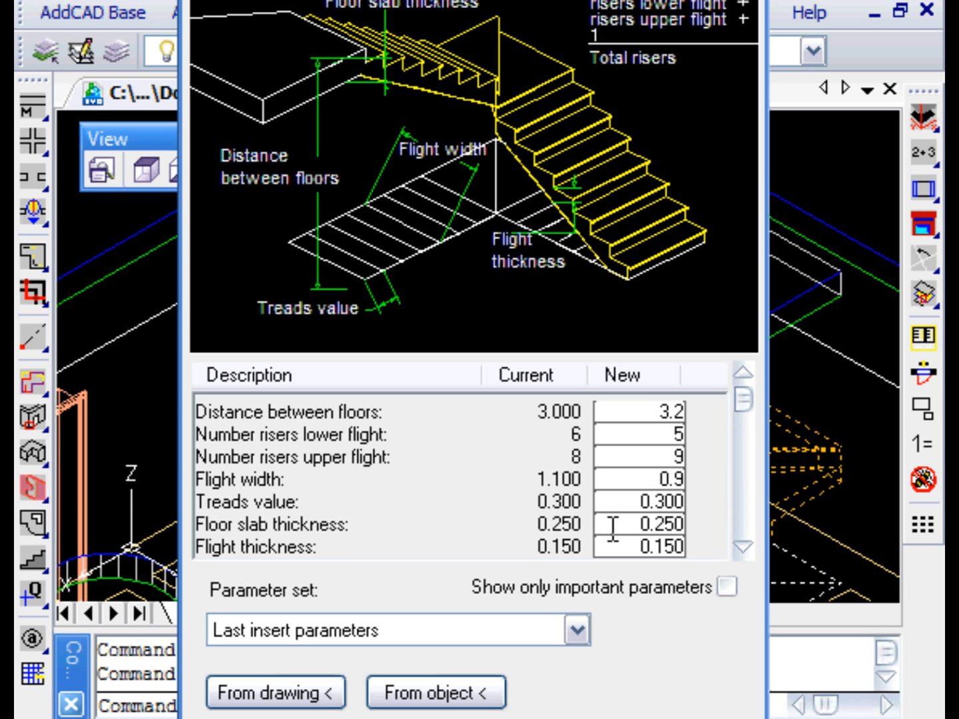
left_click(745, 549)
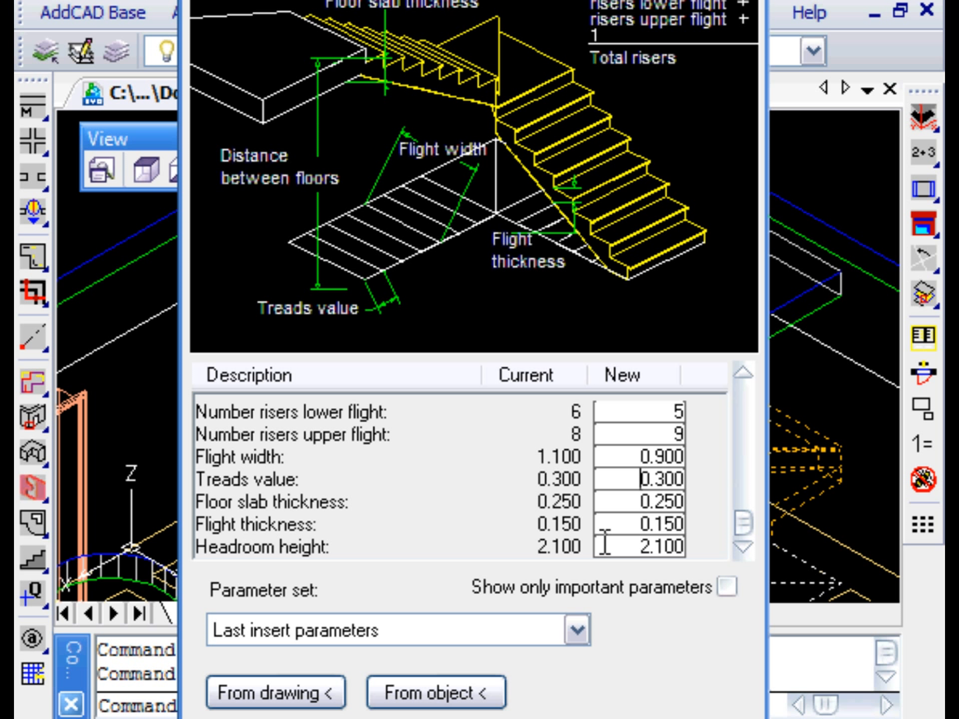
left_click_drag(616, 547, 678, 548)
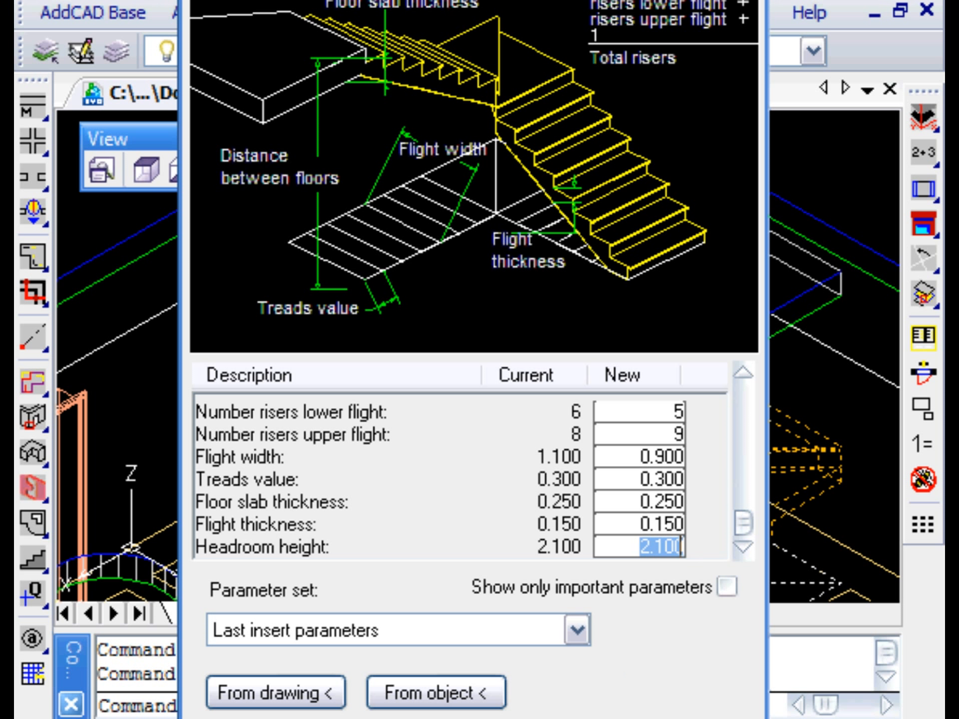
key("Return")
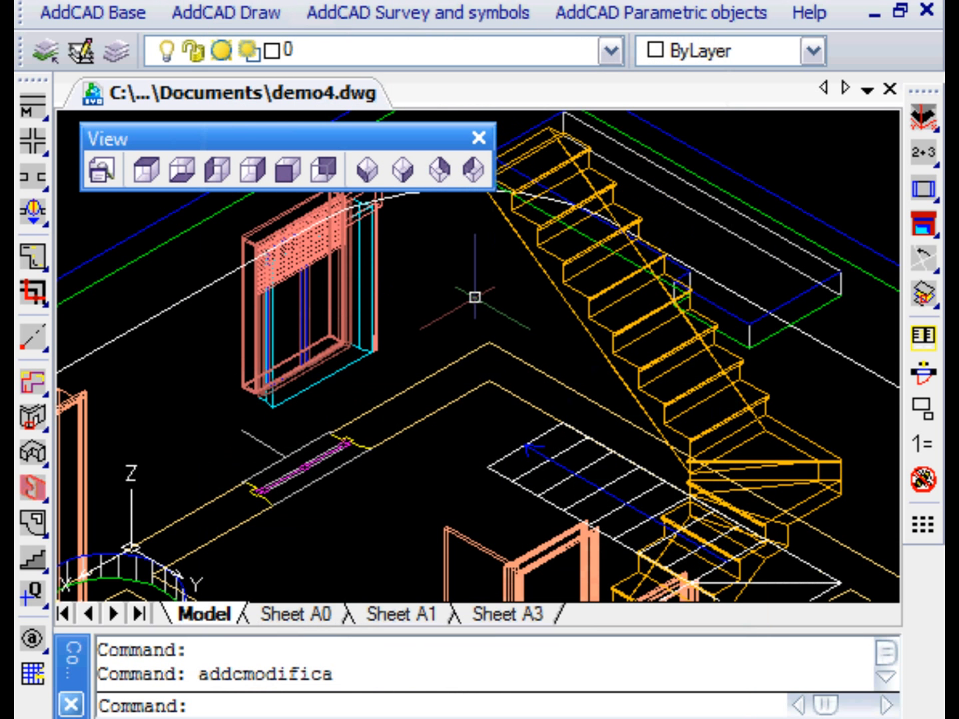
Generate the 3D walls of the floor
middle_click_drag(443, 407, 462, 484)
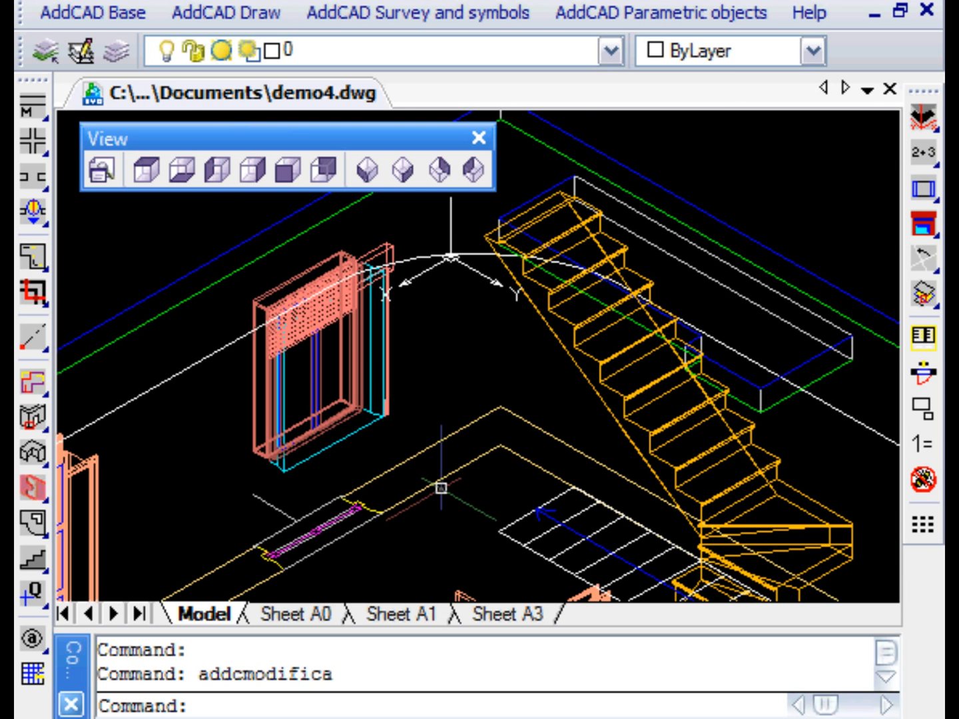
scroll(440, 489, "down", 2)
scroll(440, 488, "down", 3)
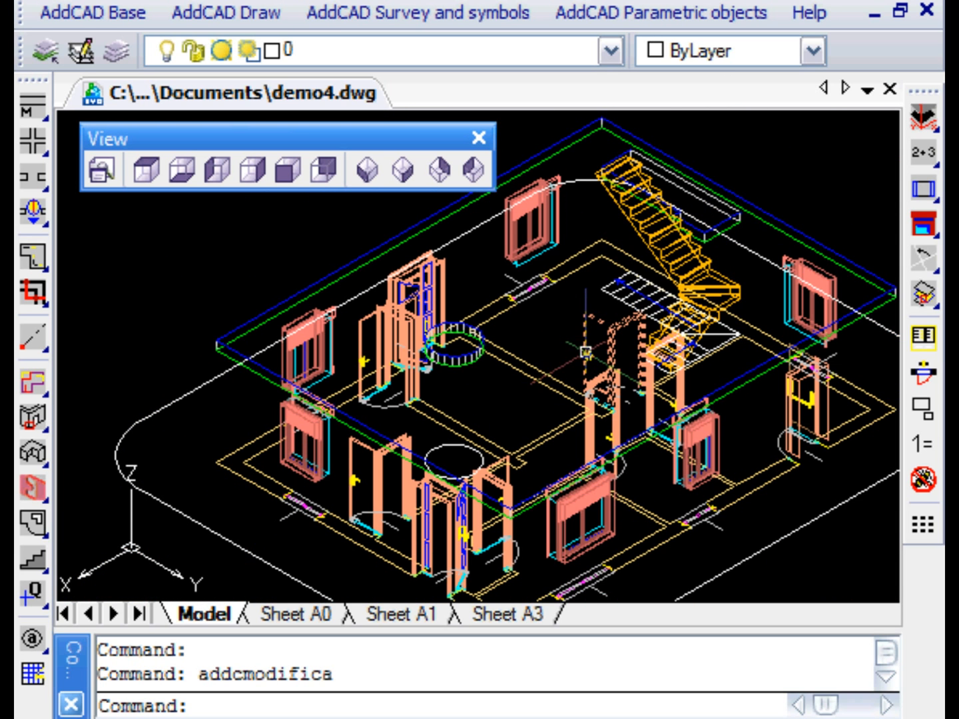
left_click_drag(32, 416, 72, 475)
left_click_drag(77, 532, 72, 417)
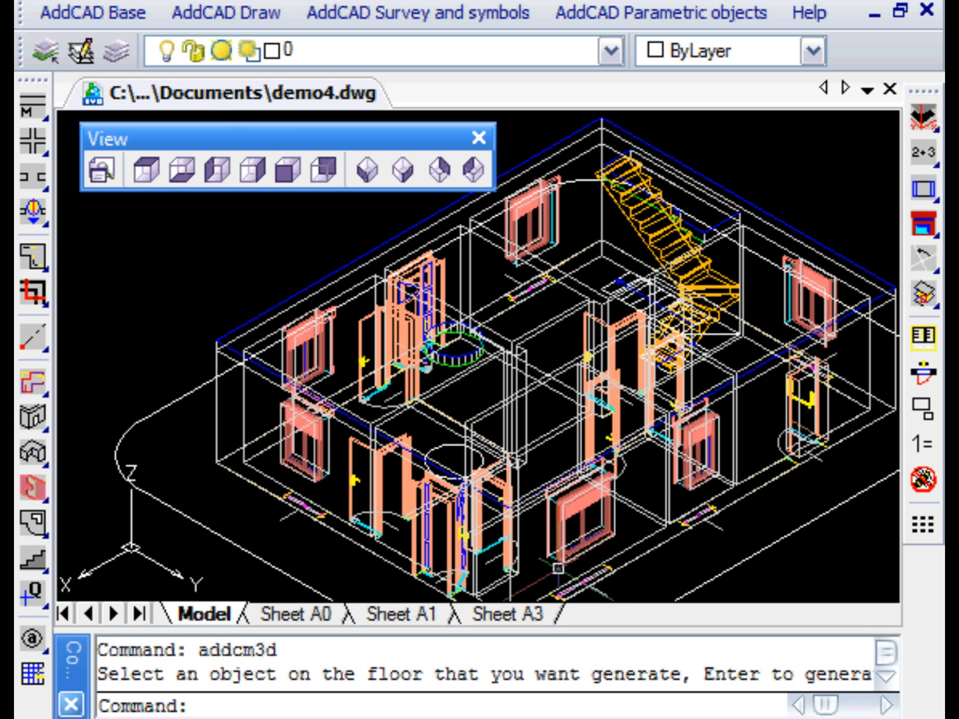
Check the building with hidden lines removed and return to the 2D wireframe visual style
left_click(171, 2)
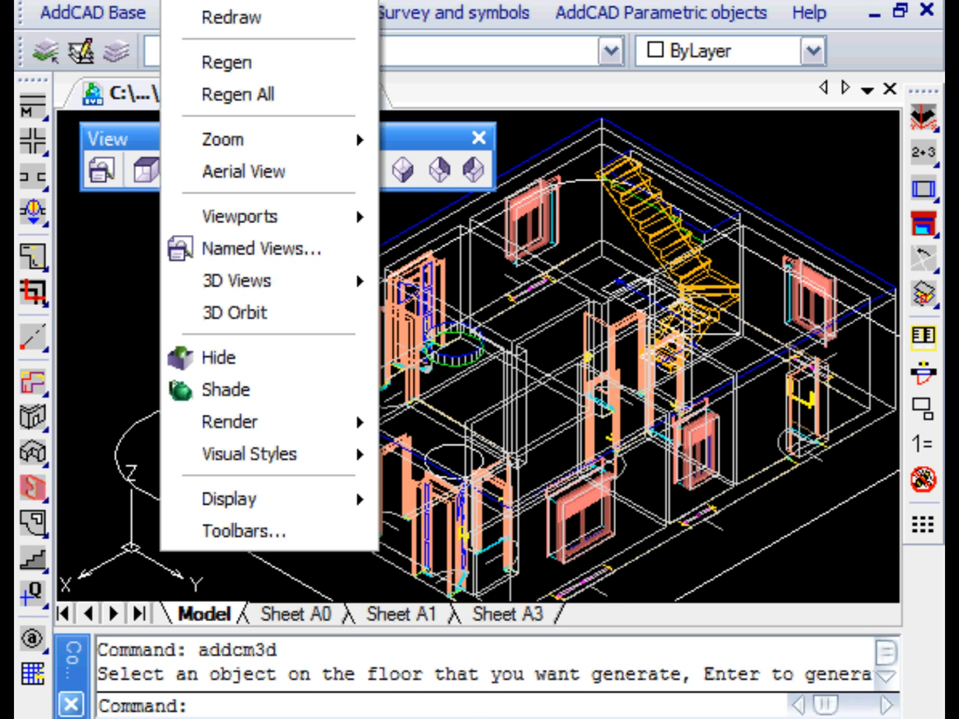
left_click(264, 356)
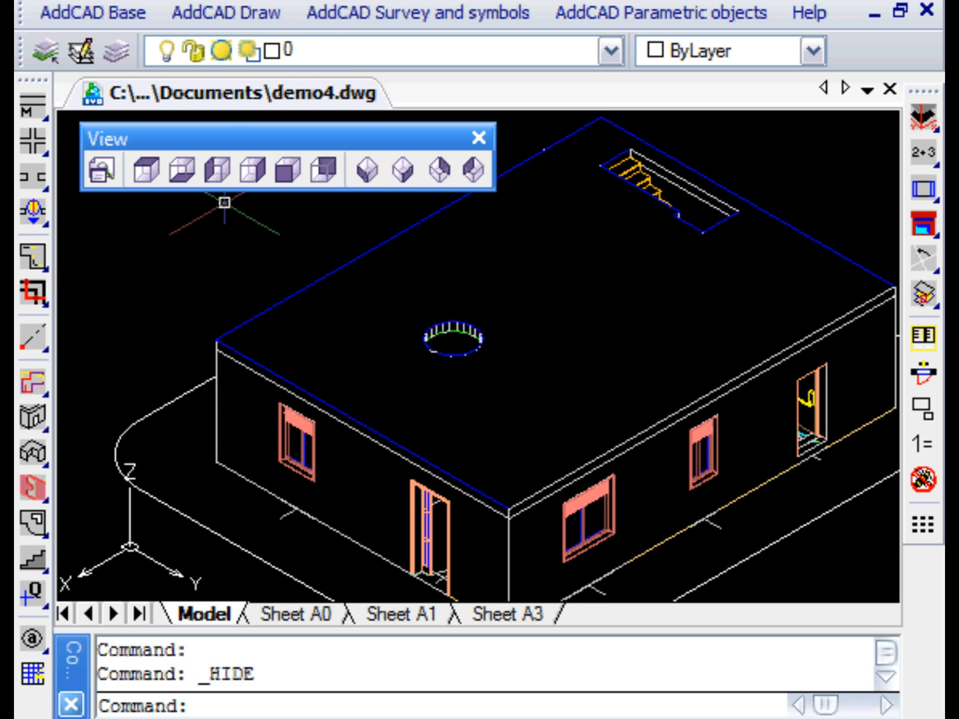
left_click(172, 3)
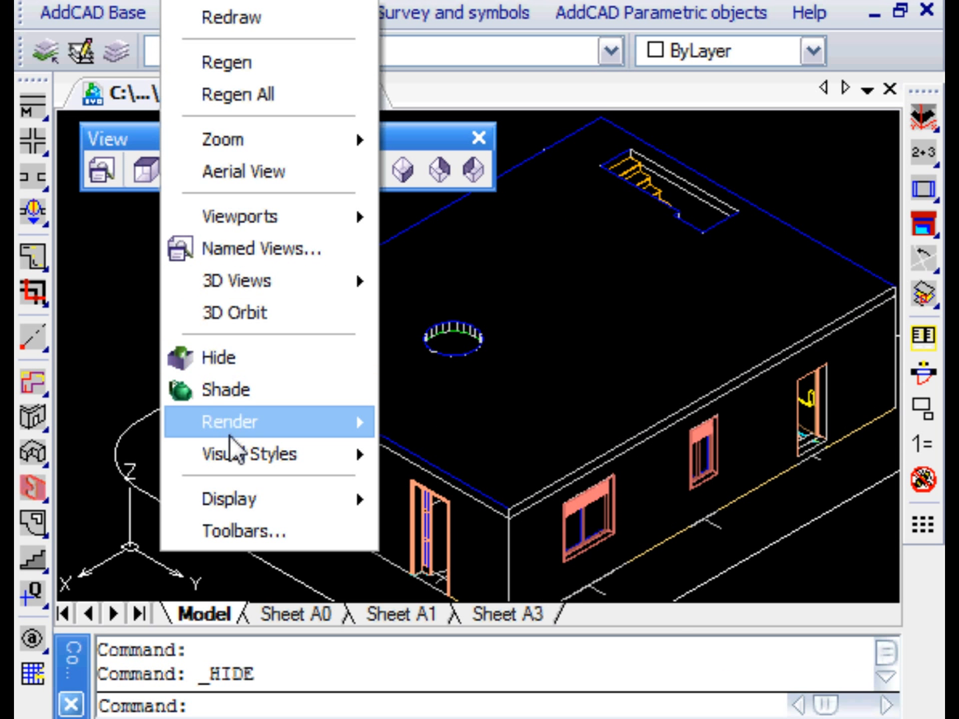
mouse_move(346, 453)
left_click(428, 452)
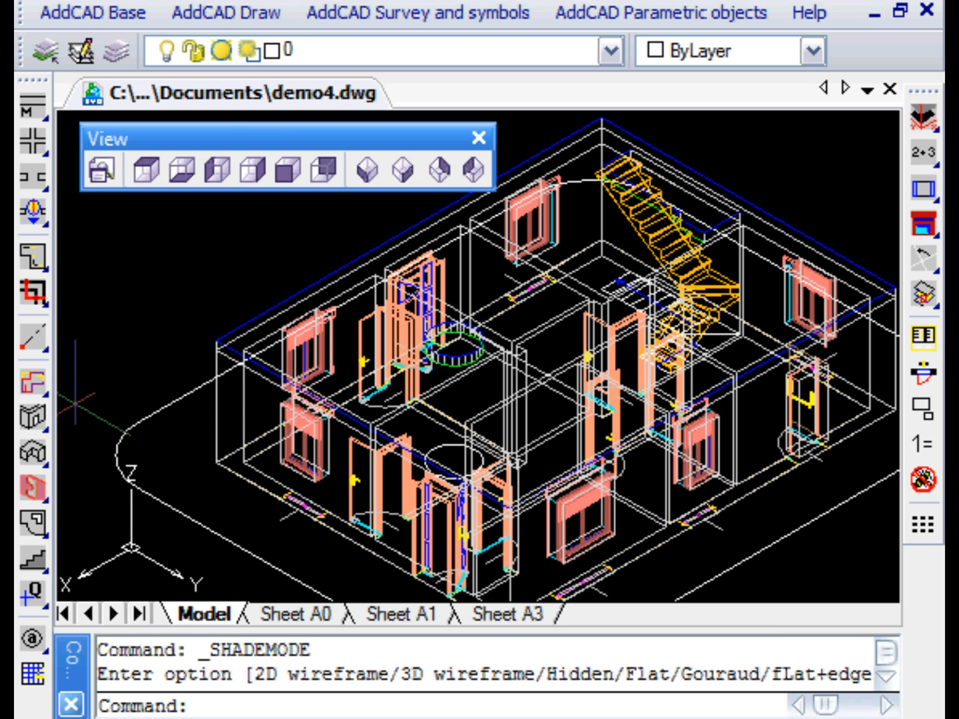
Edit the floor slab and set its thickness to 0.35
left_click(230, 333)
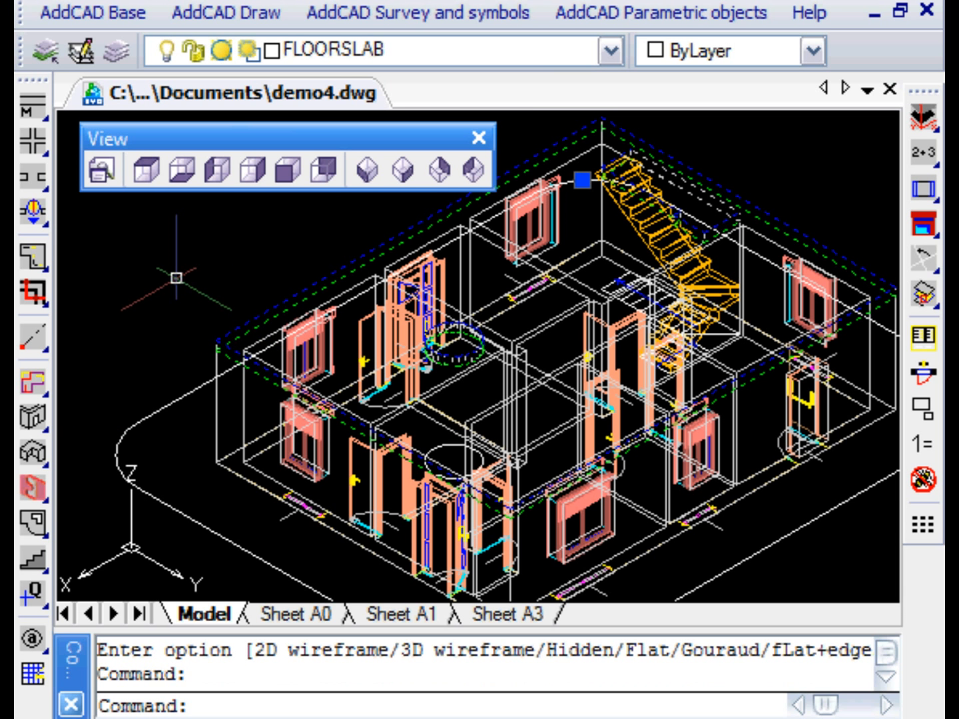
right_click(179, 293)
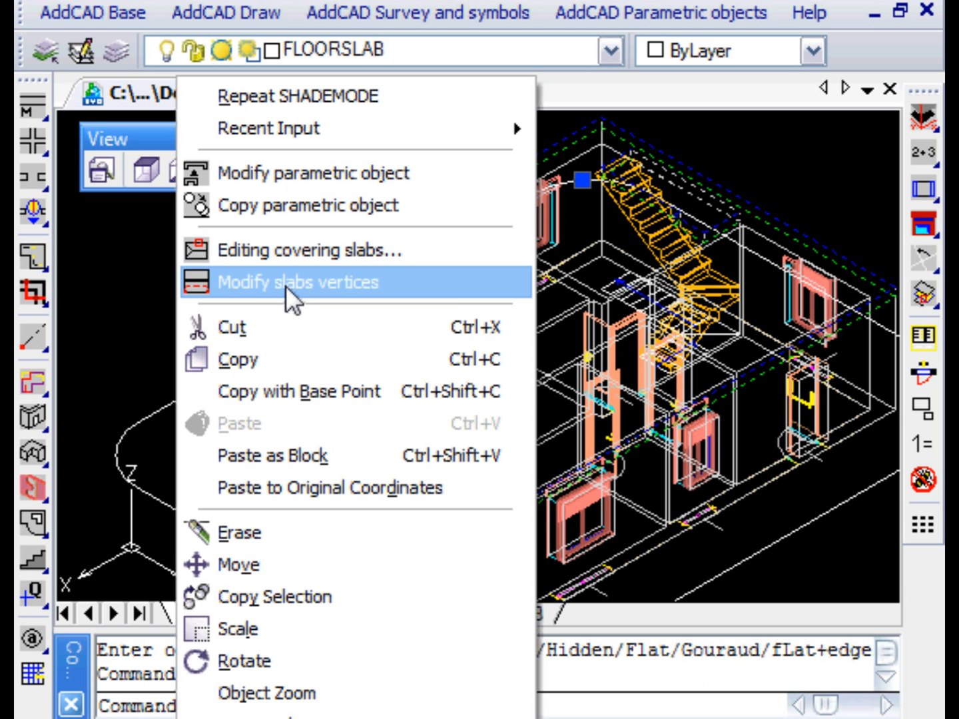
left_click(290, 260)
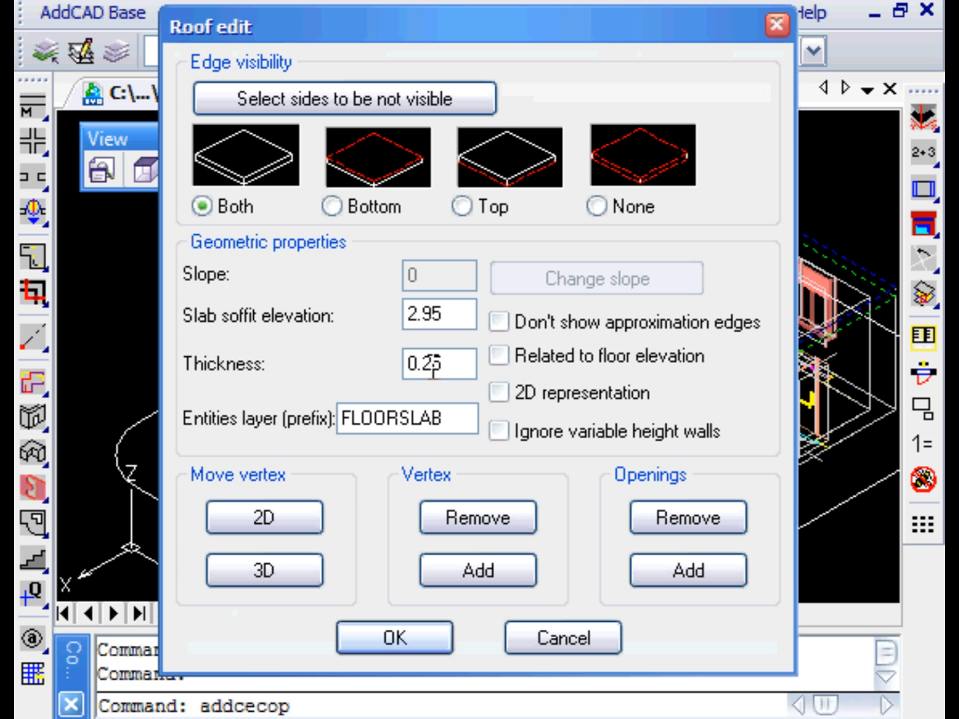
type("35")
left_click(394, 638)
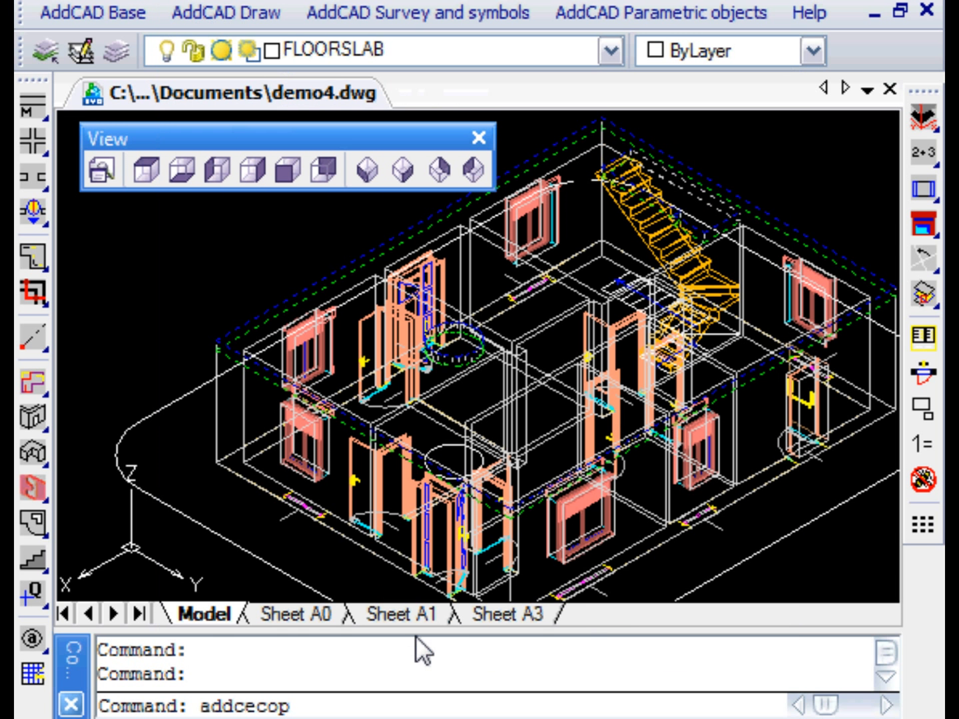
Edit the floor slab again and remove its circular opening
right_click(206, 214)
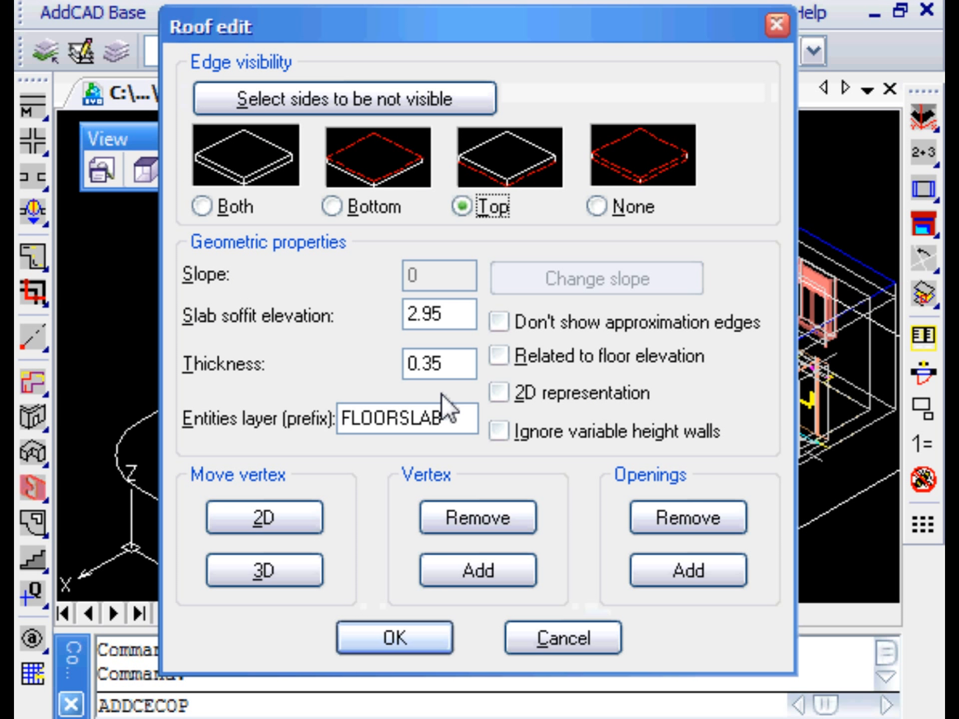
left_click(676, 520)
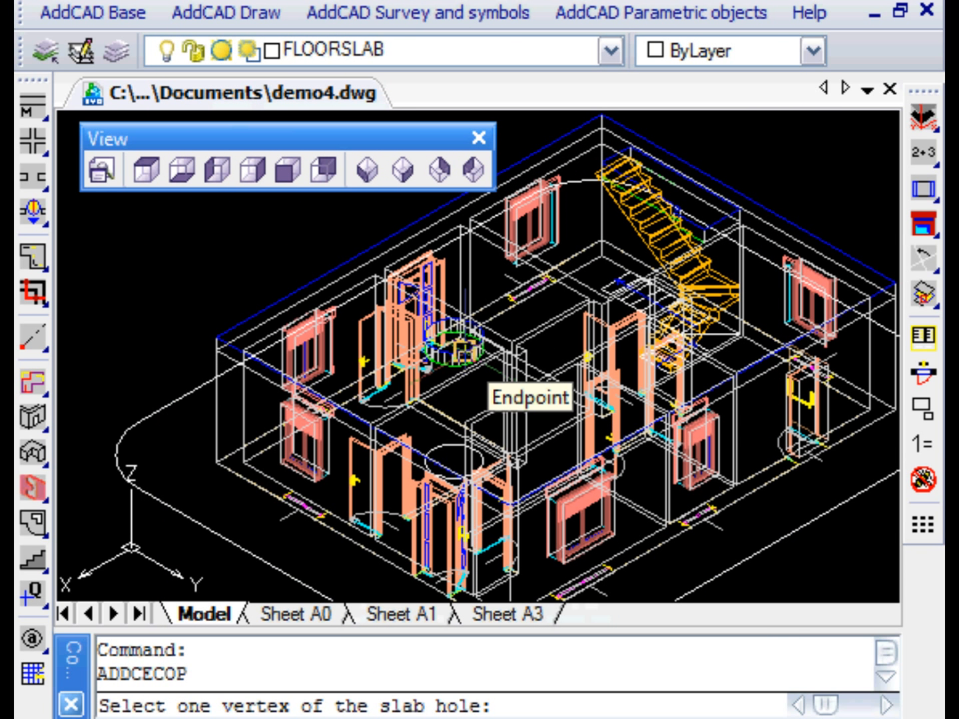
left_click(464, 351)
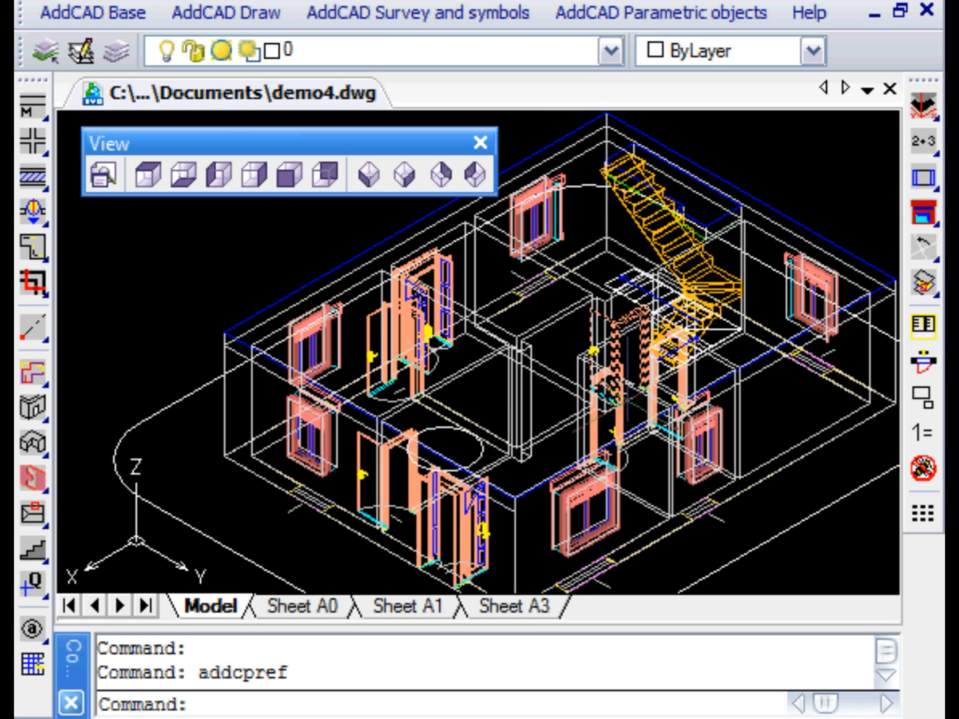
Change the border visibility of the floor at elevation 0 and regenerate its 3D walls
left_click(924, 326)
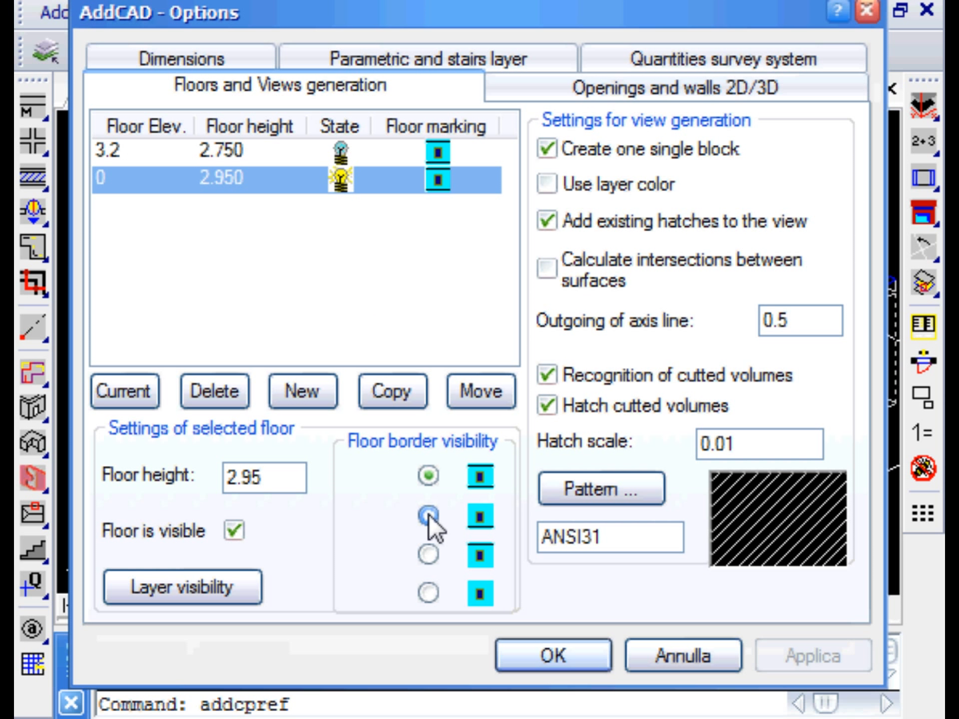
left_click(563, 659)
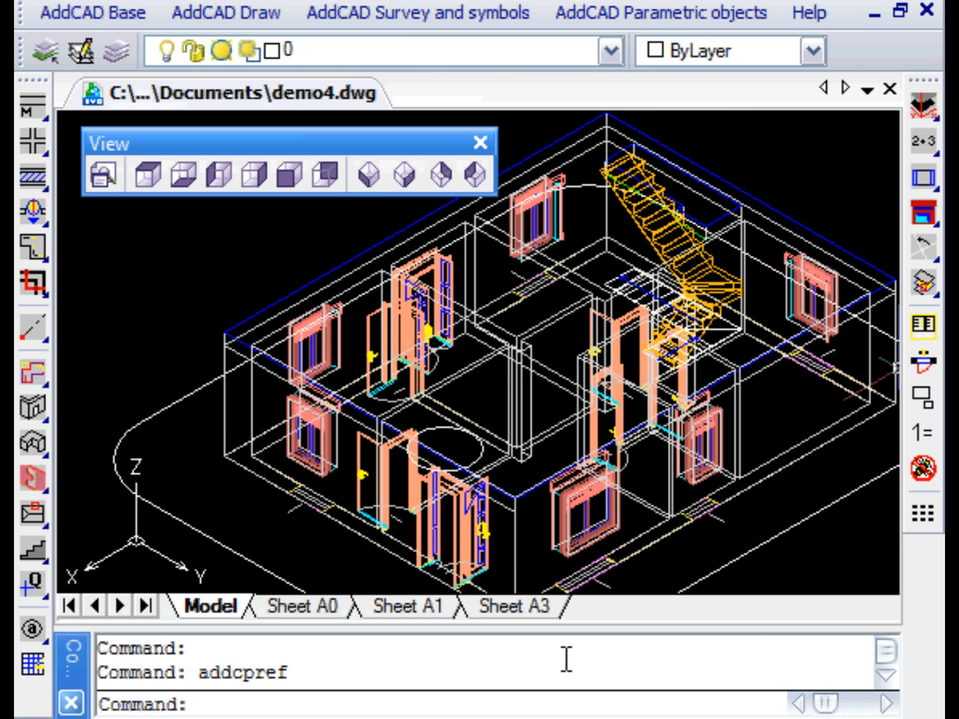
left_click_drag(36, 417, 72, 419)
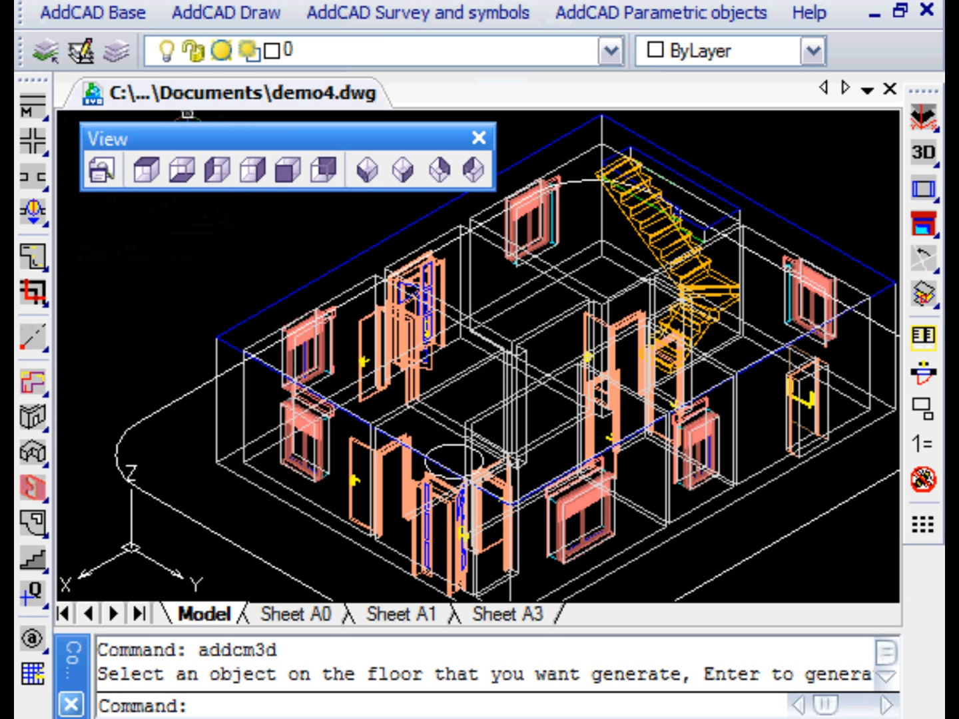
Check the regenerated building with hidden lines removed
left_click(175, 2)
left_click(233, 352)
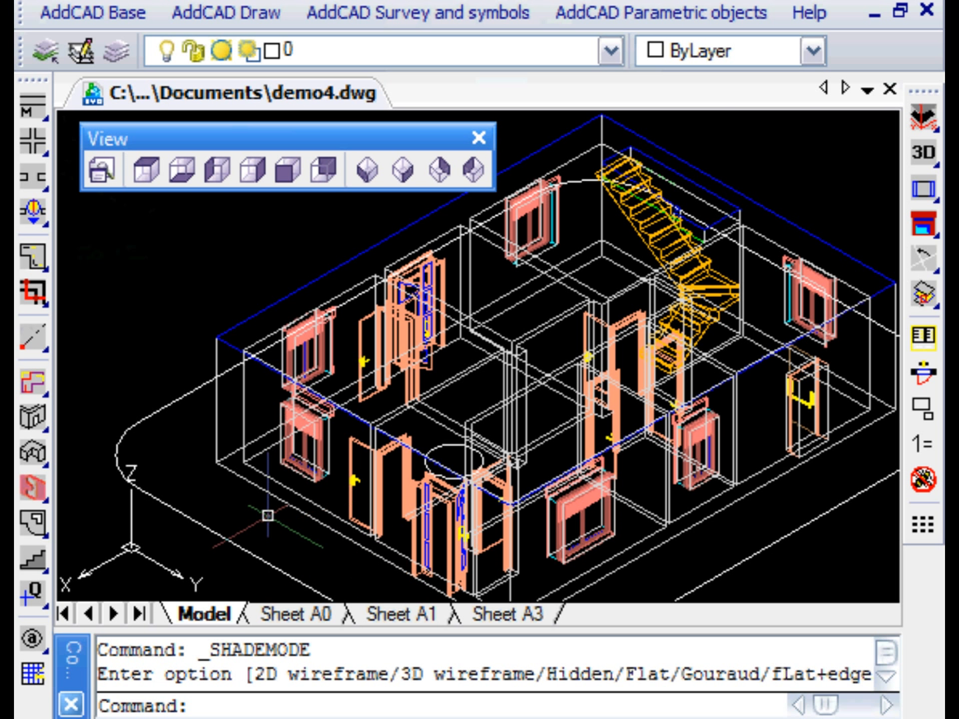
Show only the 2D plan and start a 0.1 thick Z-profile on layer 3DSWALK from the rounded outer contour
left_click_drag(923, 151, 878, 153)
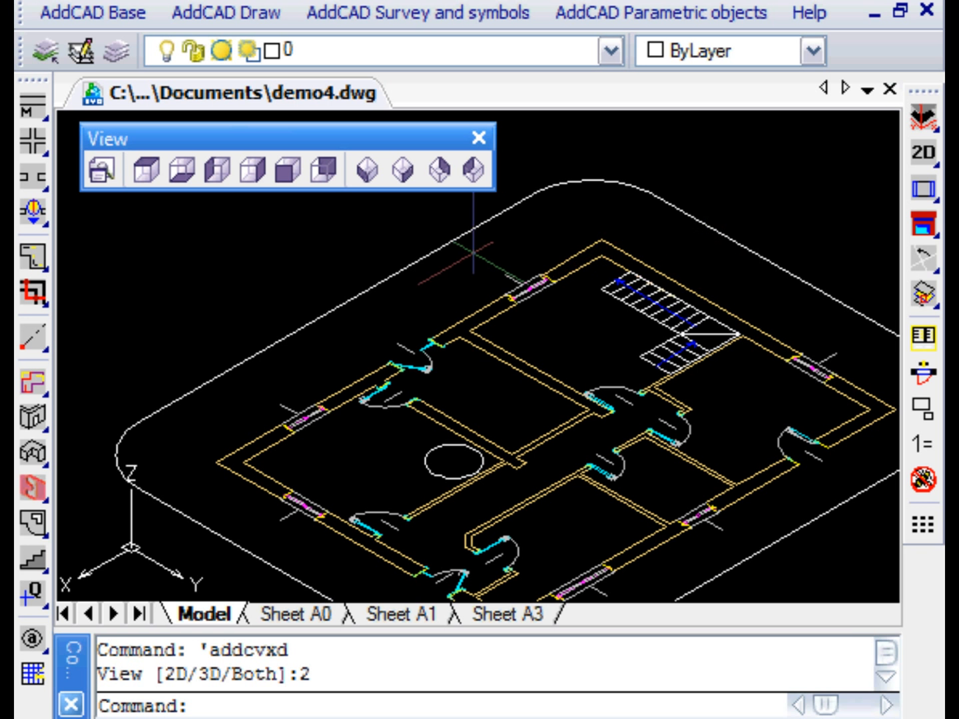
middle_click_drag(435, 289, 440, 251)
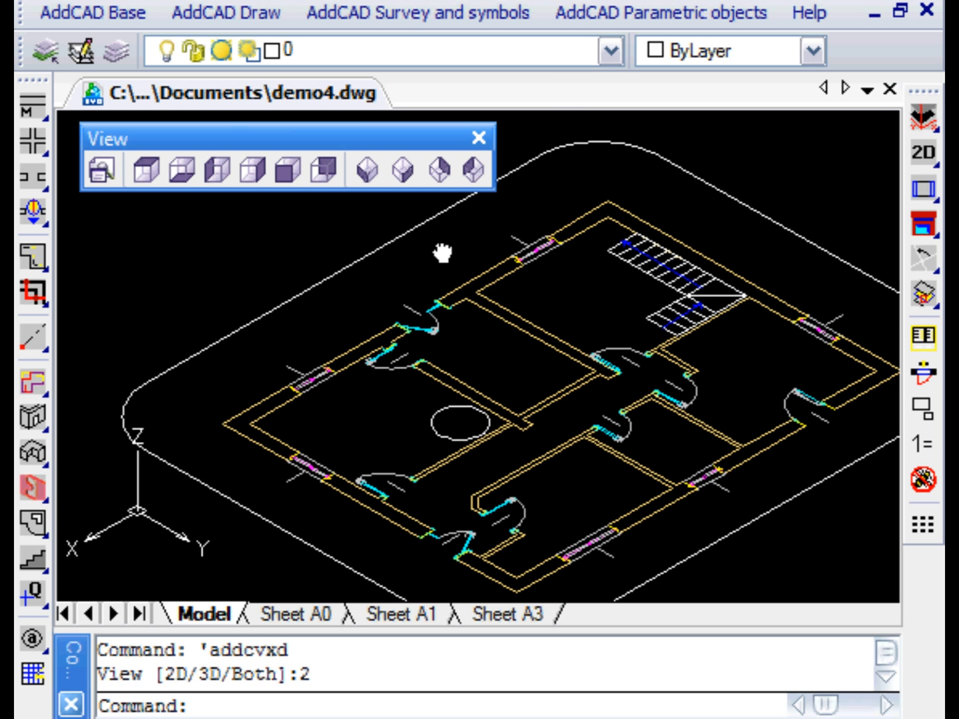
left_click_drag(37, 453, 67, 564)
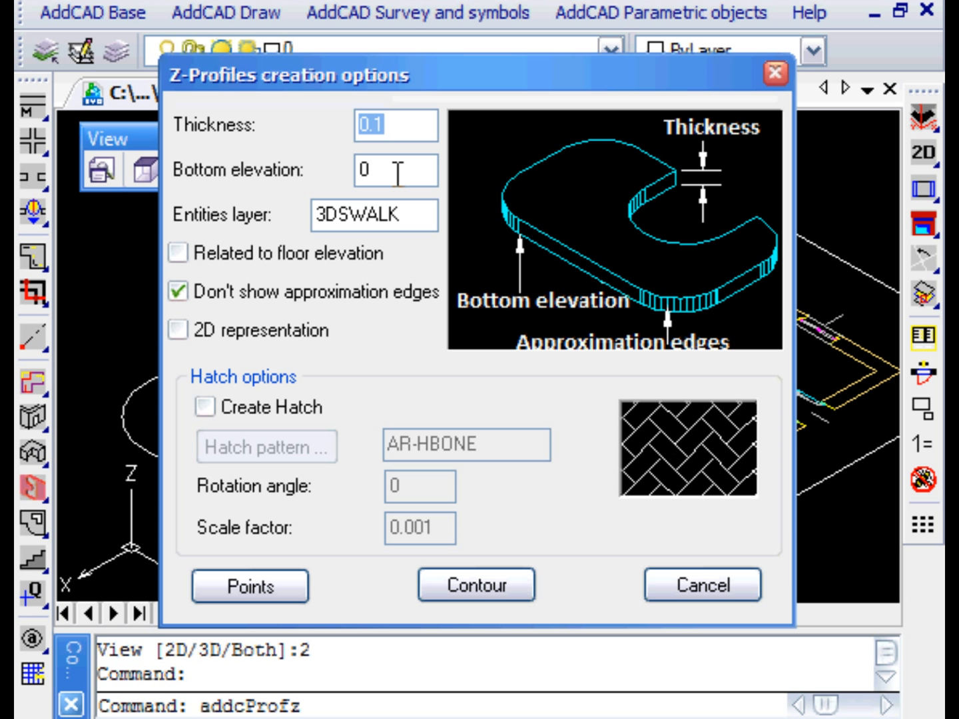
left_click(496, 586)
left_click(295, 532)
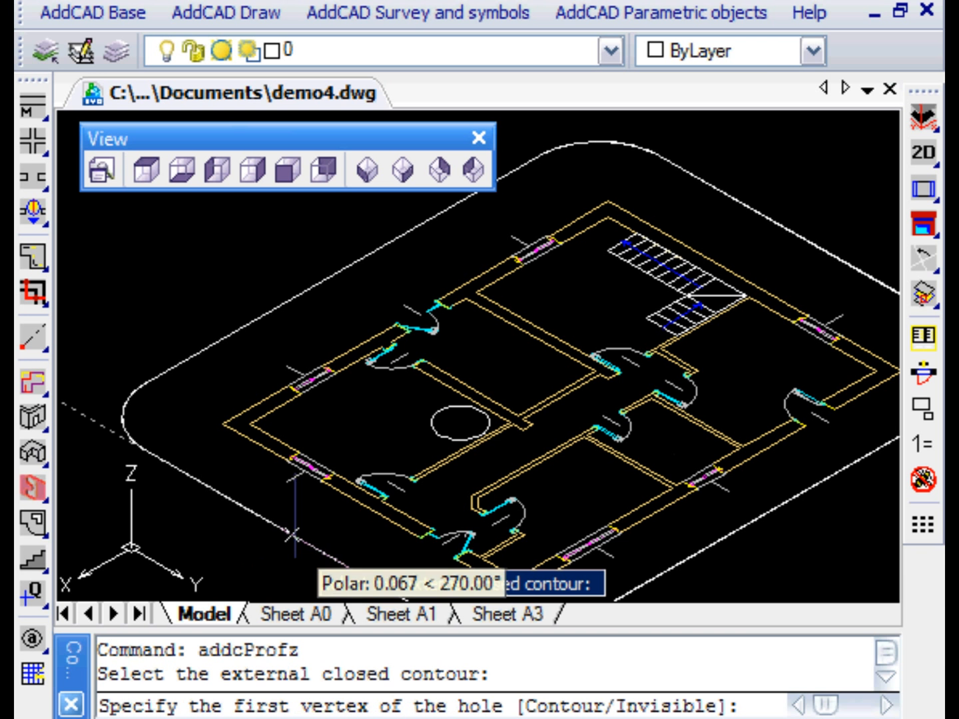
Define the profile's hole through the four outer corners of the building and complete the sidewalk profile
left_click(221, 422)
left_click(516, 590)
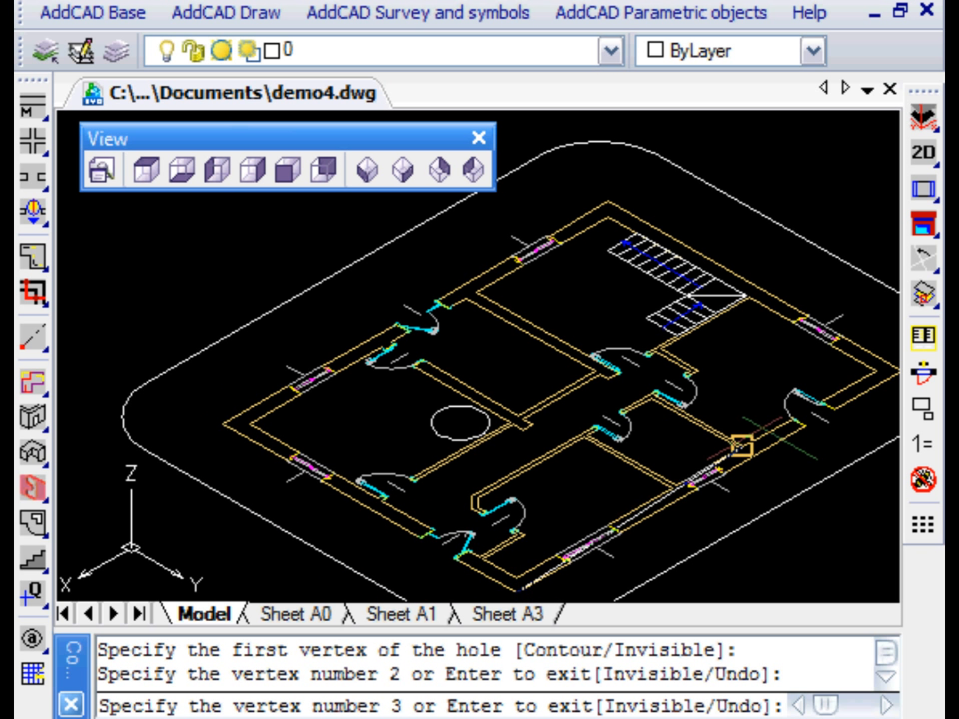
middle_click_drag(789, 415, 728, 418)
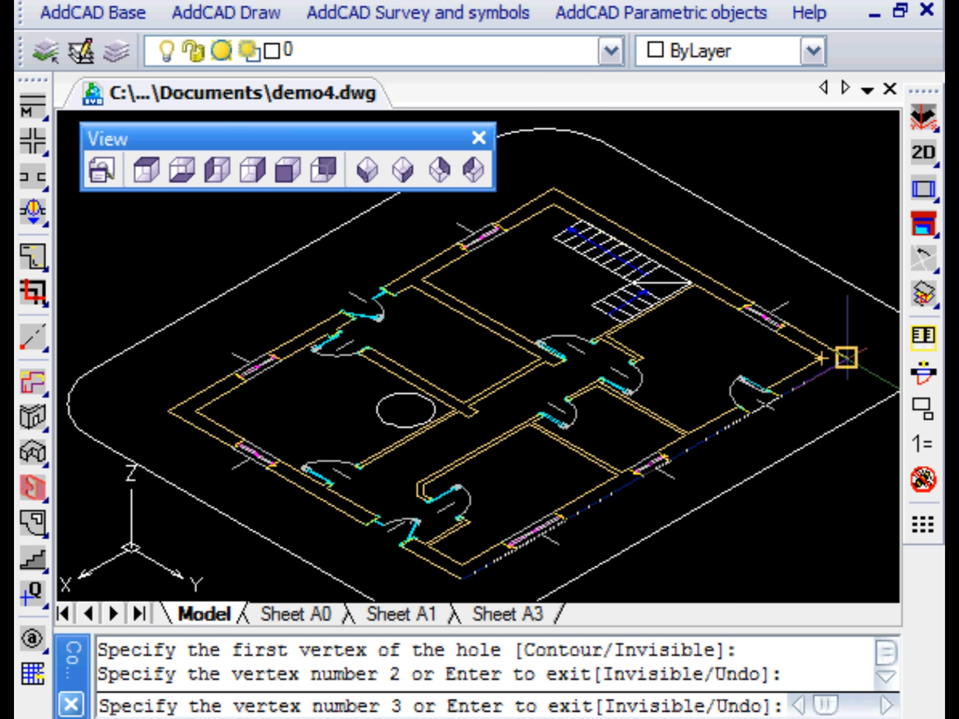
left_click(847, 357)
left_click(553, 188)
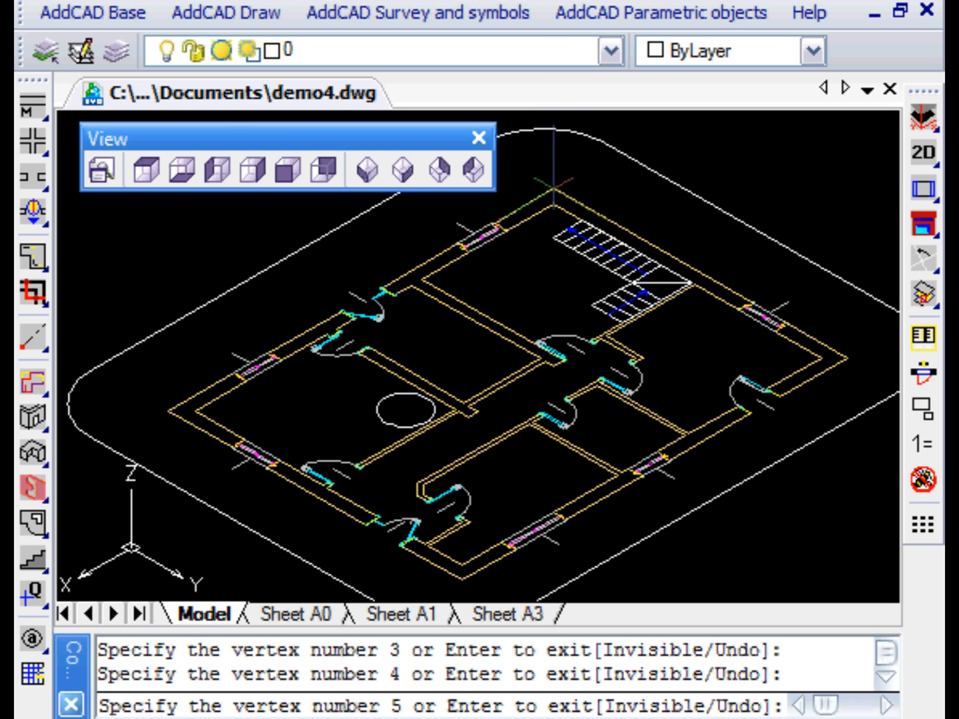
key("Return")
key("Return")
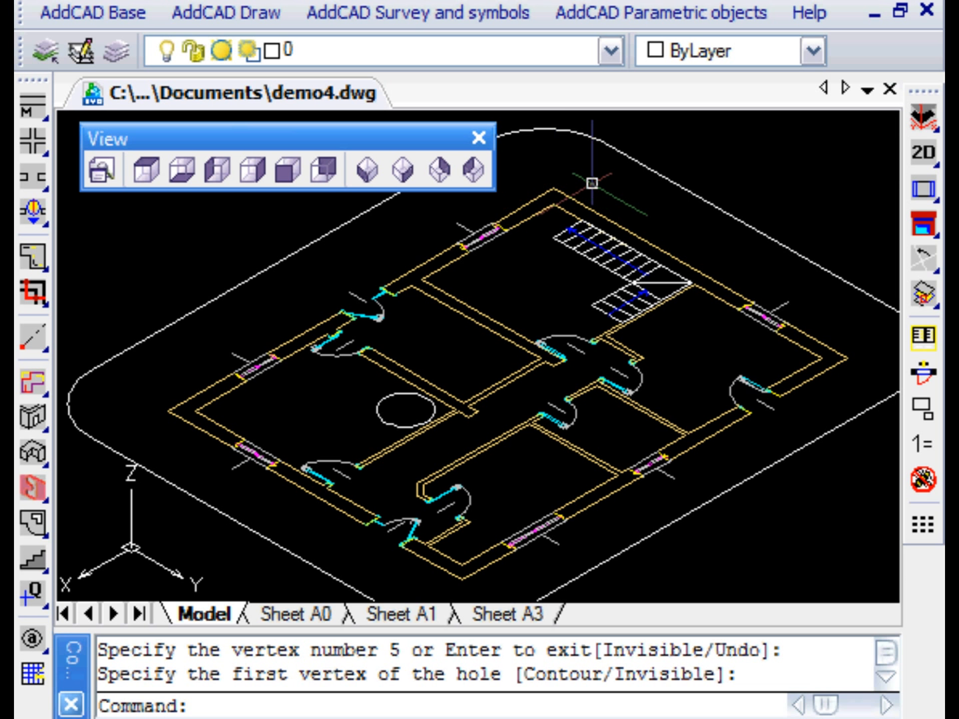
Display the 2D and 3D representations together with the whole building and sidewalk in view
left_click_drag(923, 152, 889, 156)
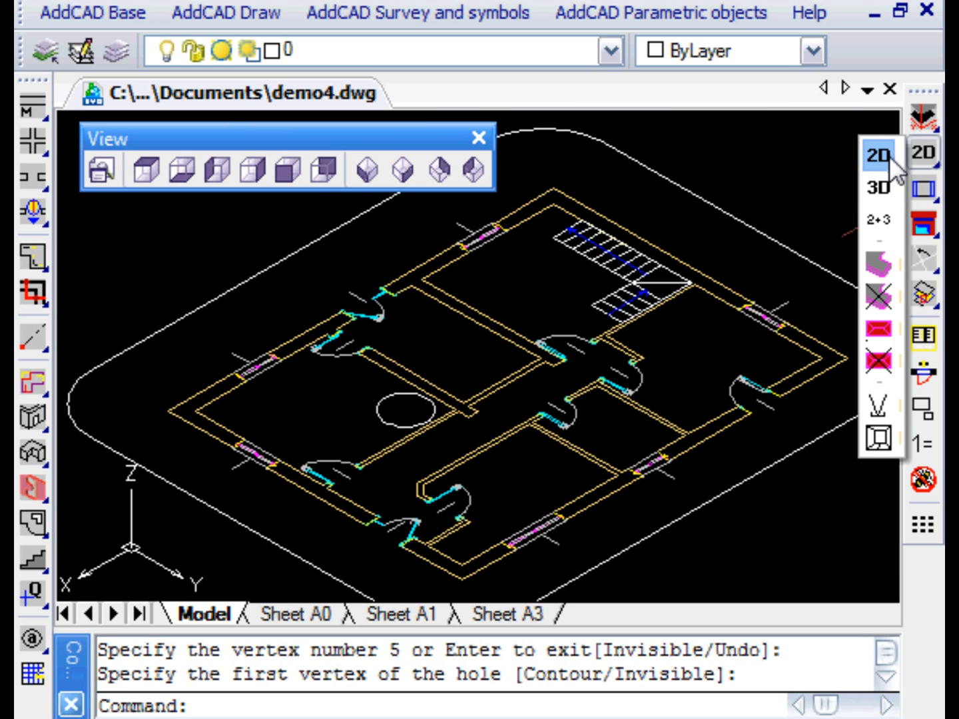
left_click(884, 221)
scroll(753, 380, "down", 2)
middle_click_drag(764, 391, 664, 439)
scroll(648, 428, "up", 2)
scroll(667, 371, "down", 2)
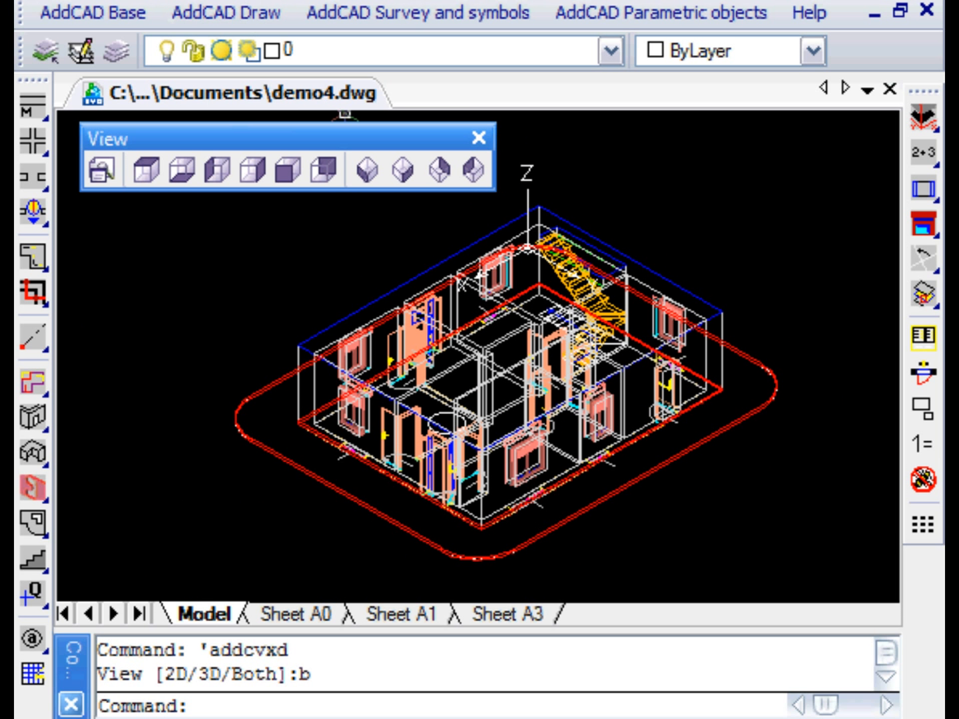
Check the building and sidewalk in the Flat Shaded, Edges On visual style
left_click(179, 1)
mouse_move(258, 451)
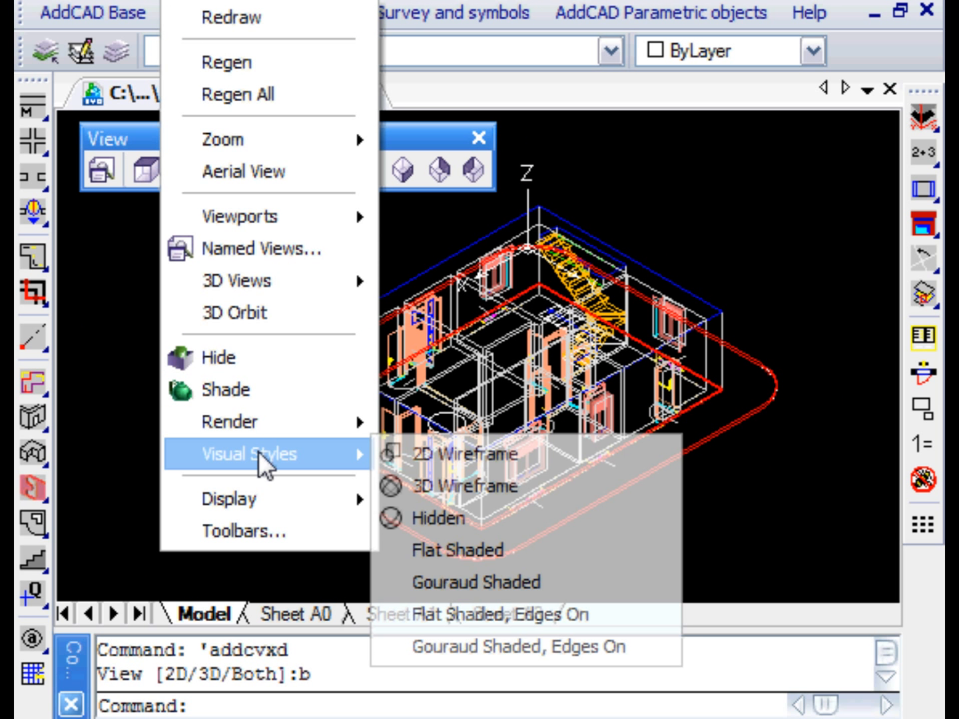
left_click(478, 607)
scroll(572, 529, "up", 3)
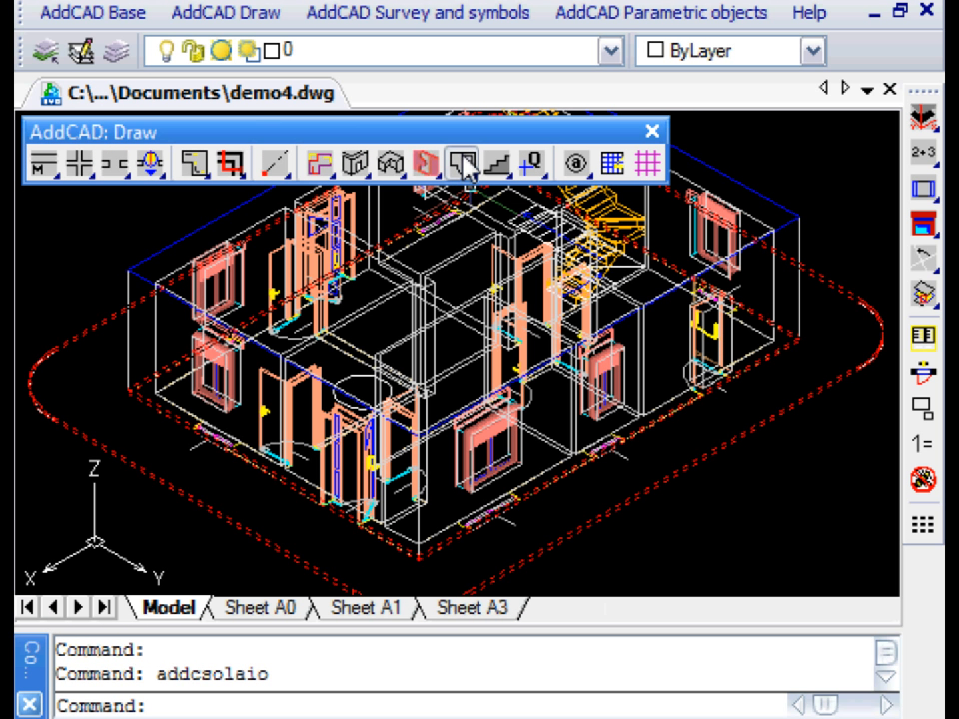
Apply the hatch model to the top of the floor slab
left_click(463, 153)
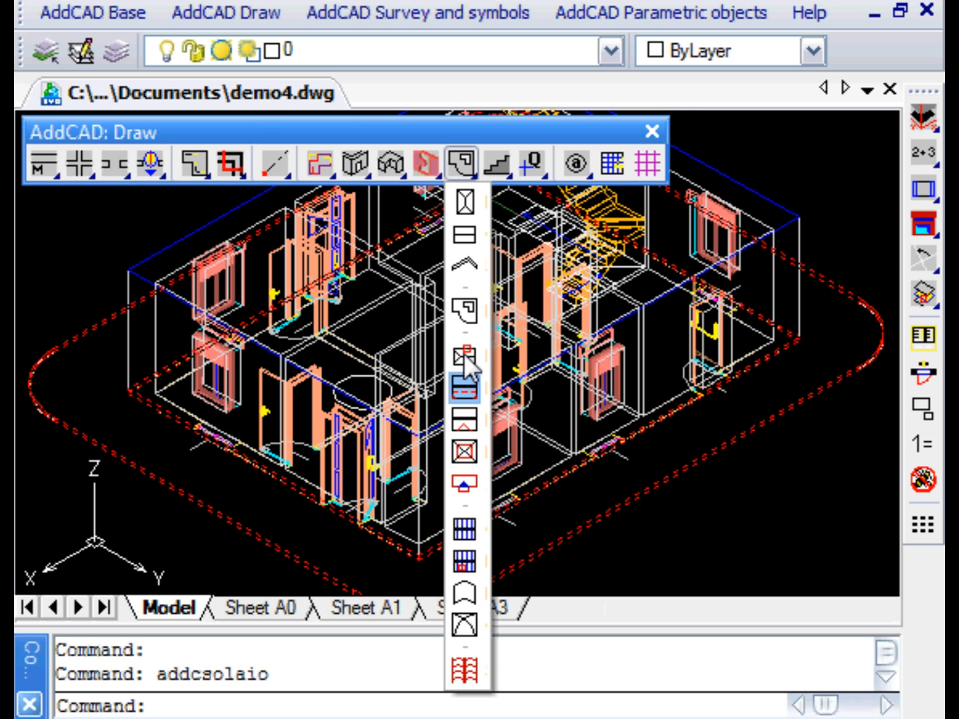
left_click(465, 671)
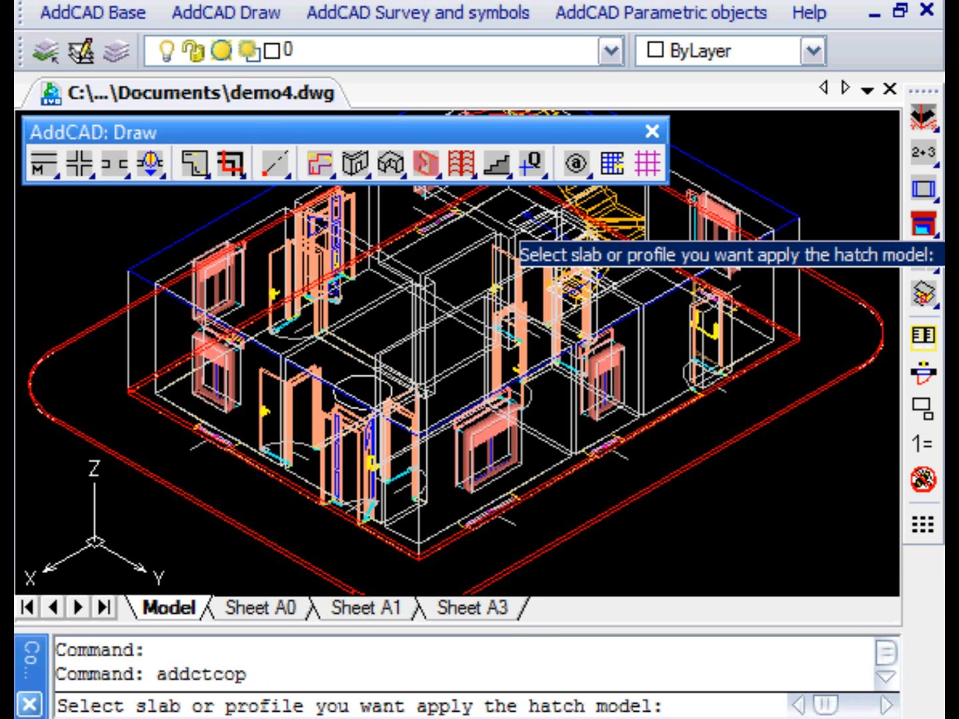
left_click(779, 208)
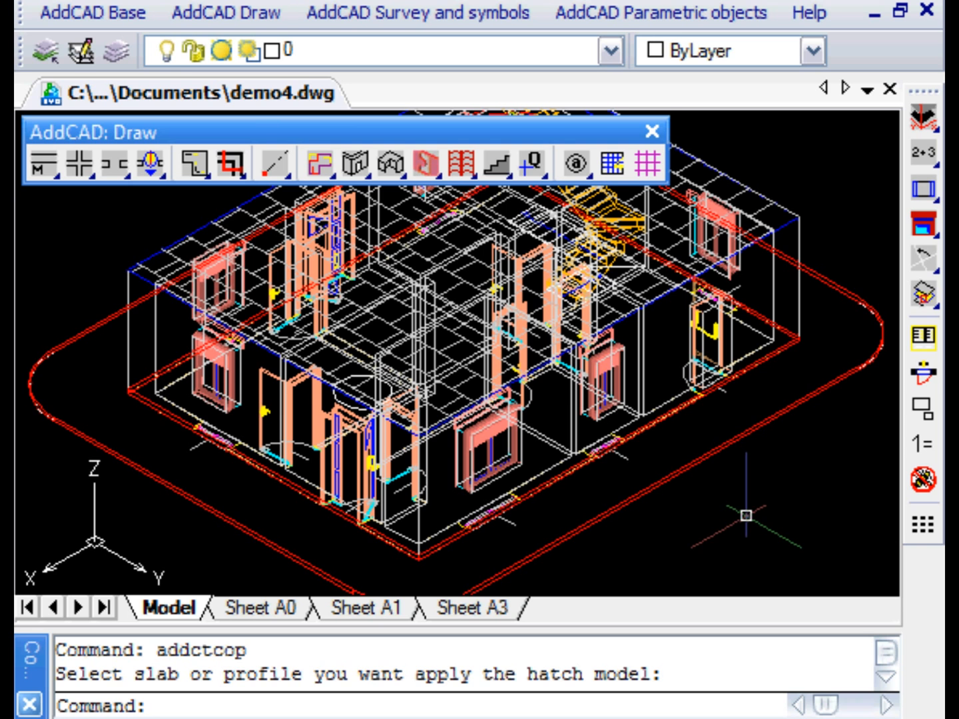
right_click(687, 440)
Check the hatched slab with hidden lines removed
mouse_move(687, 433)
middle_mouse_down()
mouse_move(732, 519)
mouse_move(727, 513)
middle_mouse_up()
left_click(205, 19)
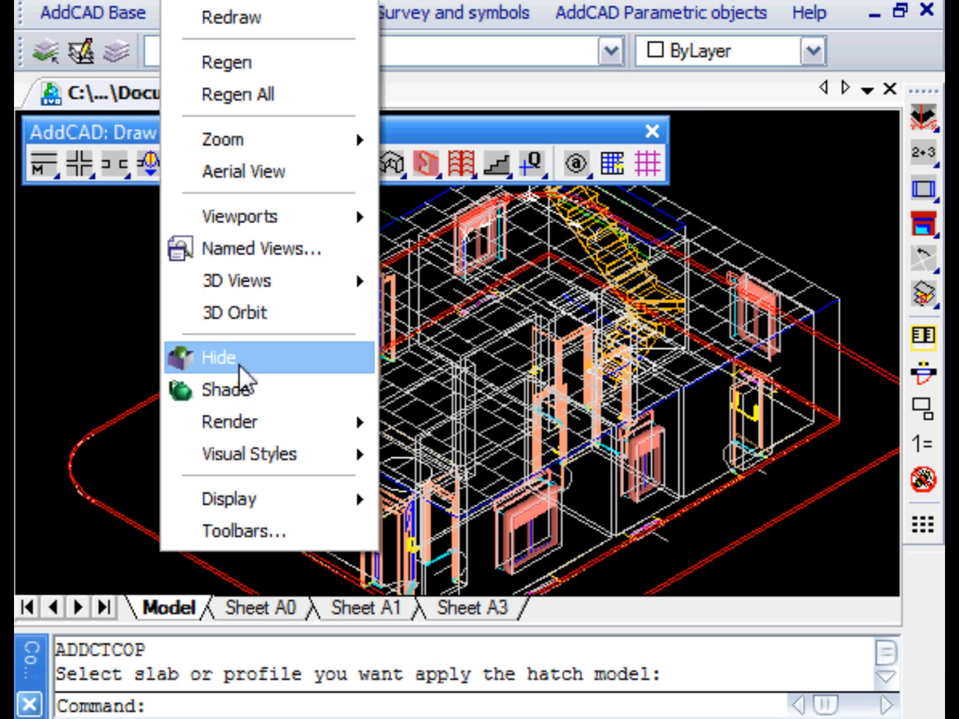
left_click(239, 363)
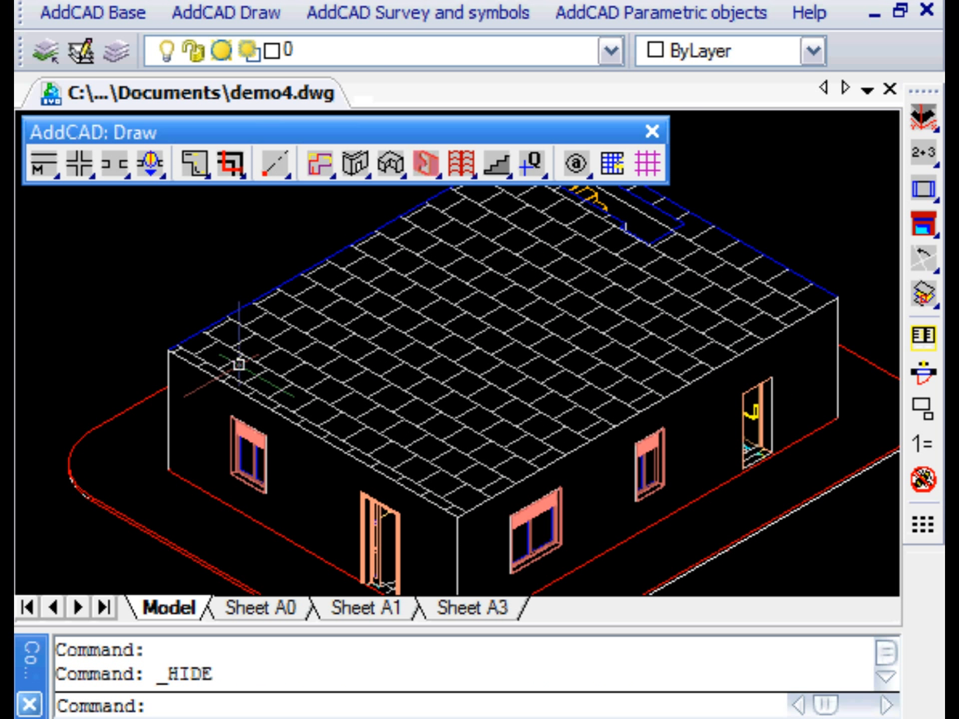